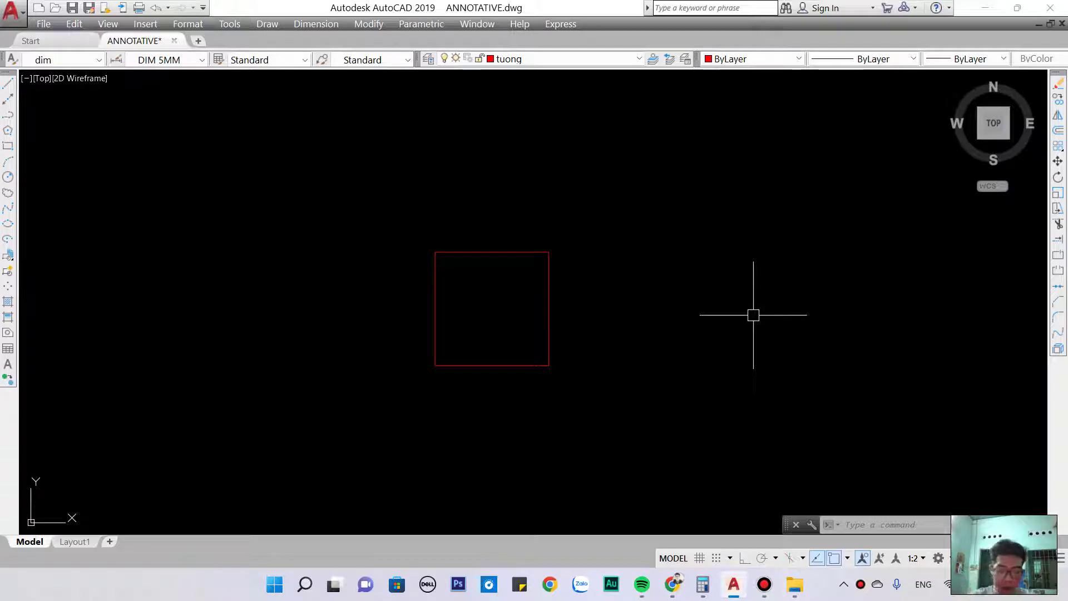
Step: Review DIM 5MM's fit and scale settings without changes and keep DIM 5MM current
key(Return)
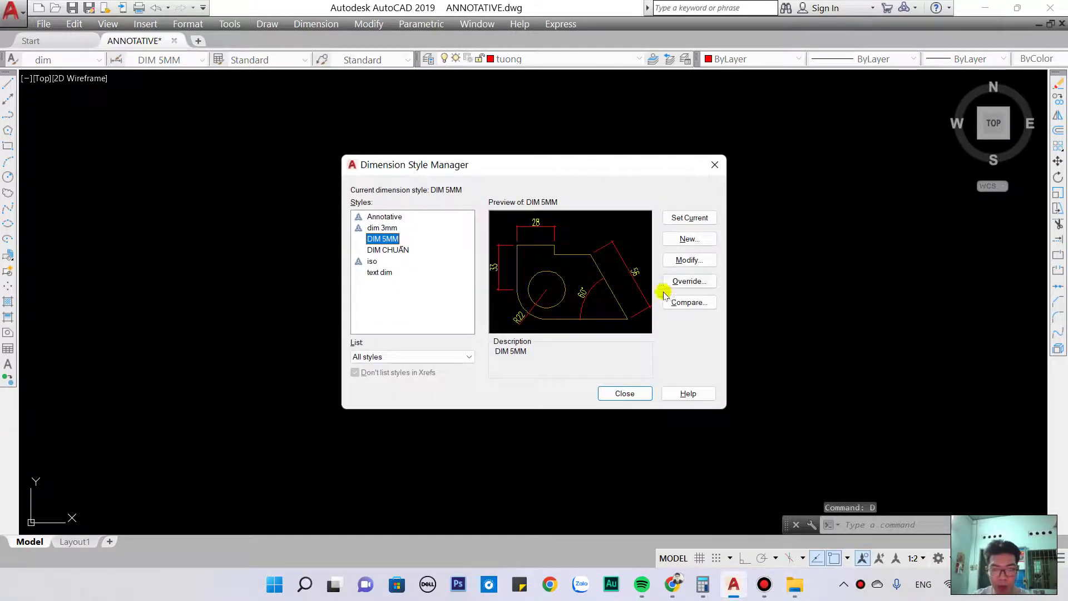
click(692, 261)
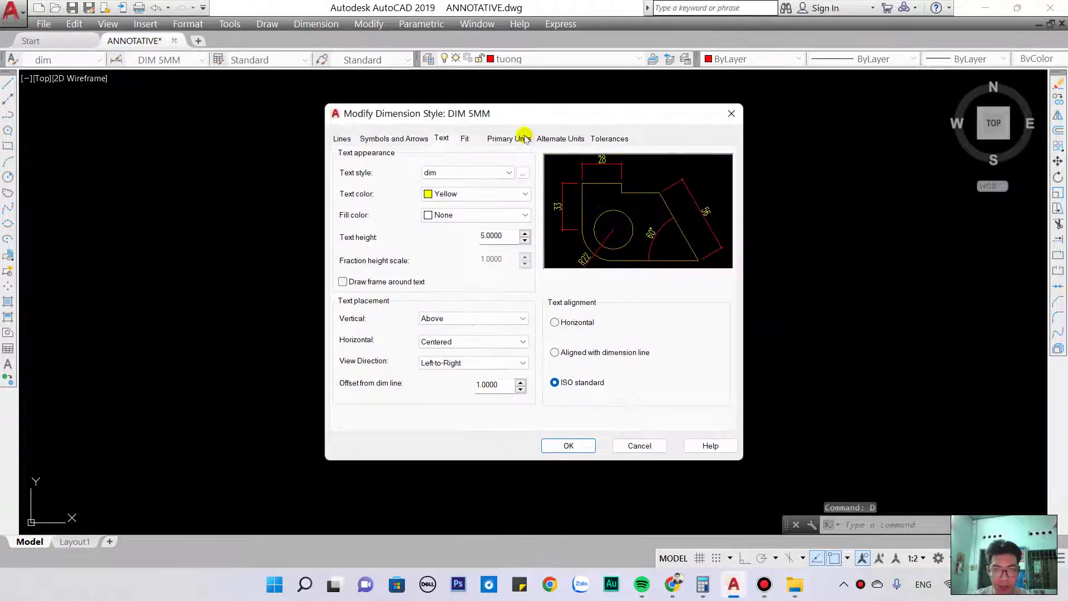
click(467, 139)
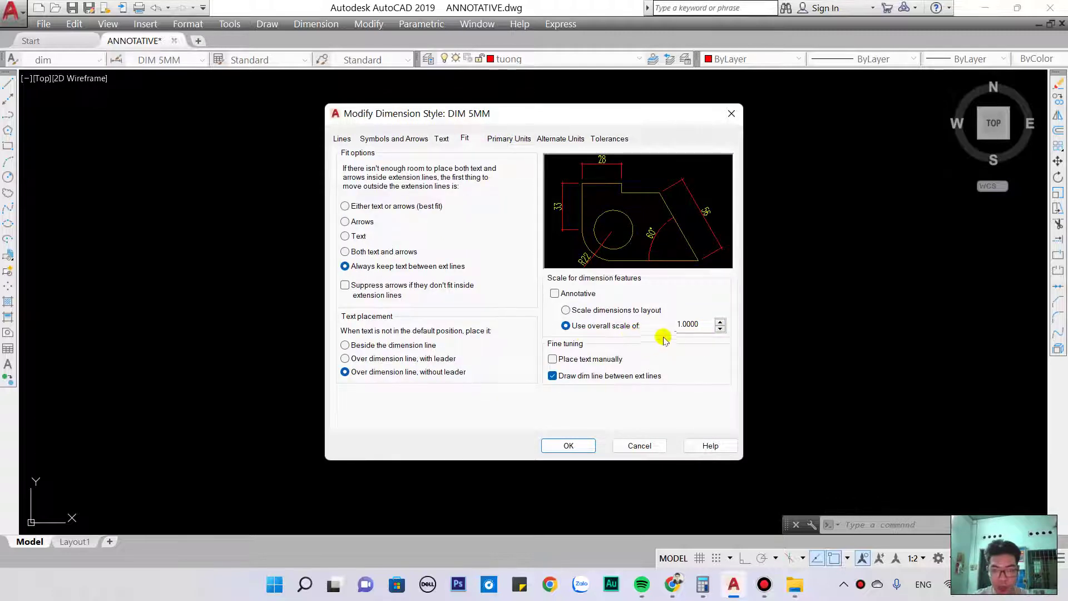
click(732, 114)
click(712, 165)
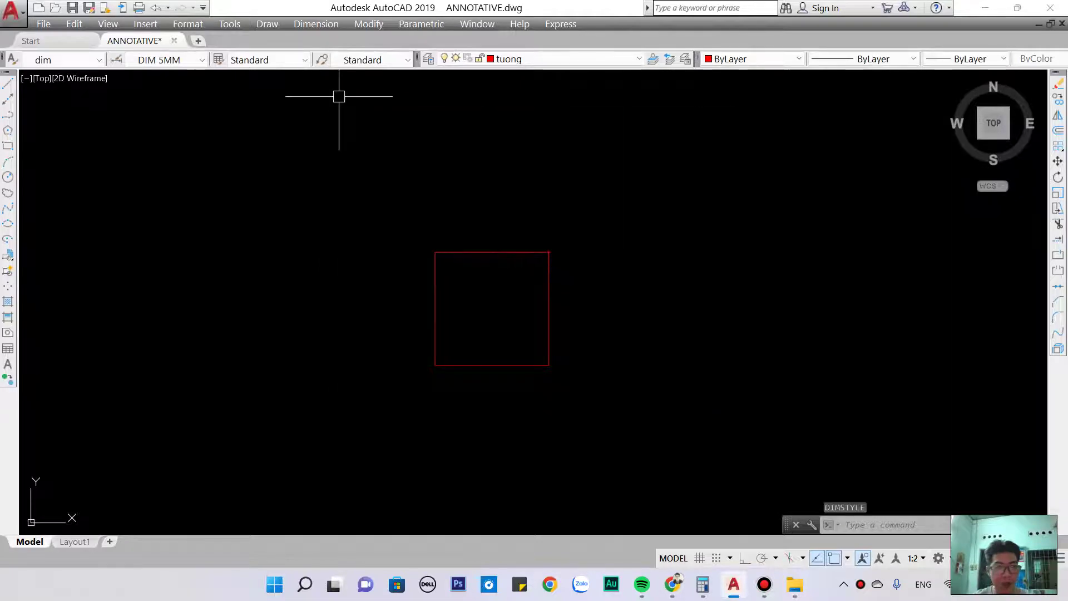
click(203, 60)
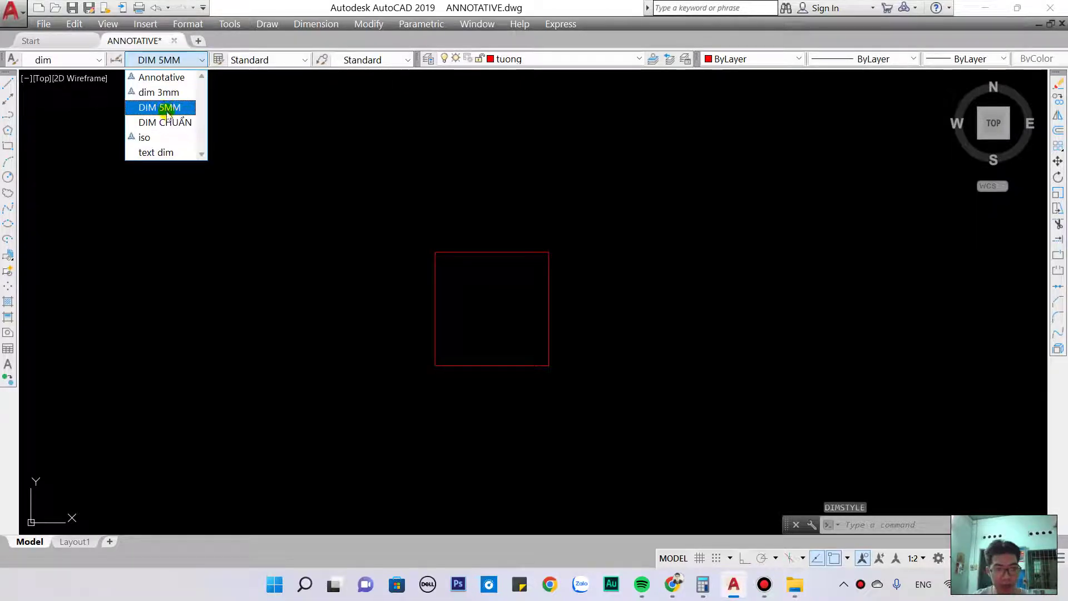
click(167, 108)
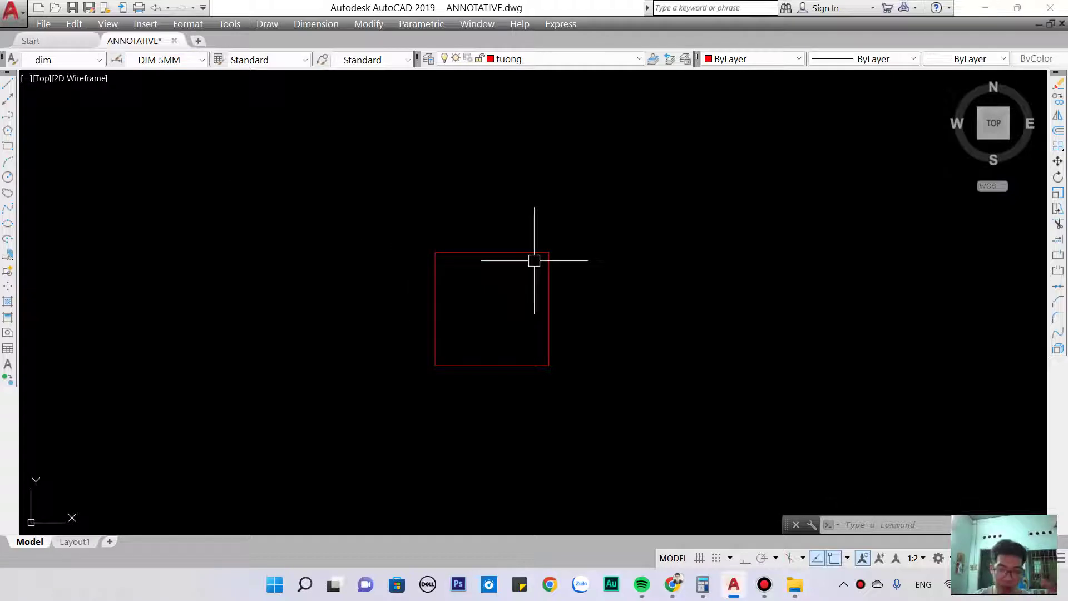
Step: Dimension the rectangle's top edge with a 100 linear dimension placed above it
text(DLI)
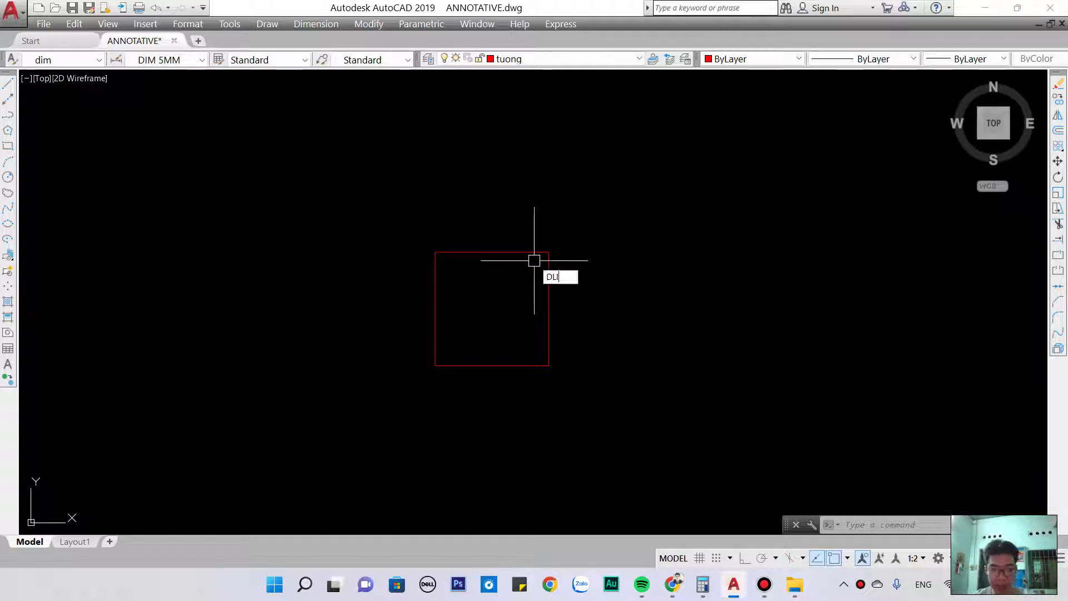
key(Return)
scroll(440, 236, up, 4)
click(388, 279)
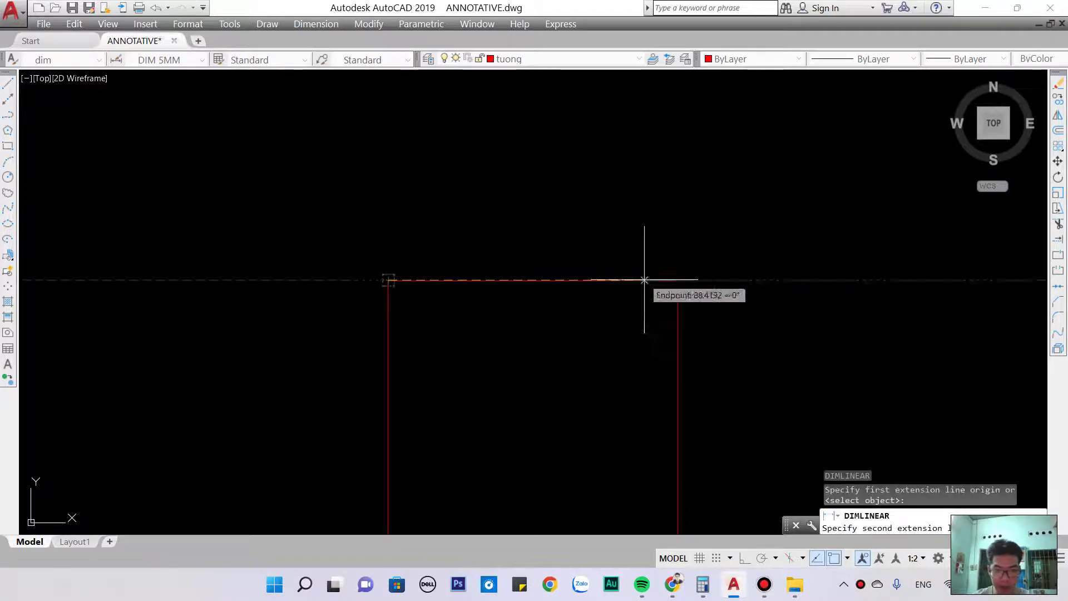
click(677, 280)
click(517, 226)
scroll(565, 218, up, 3)
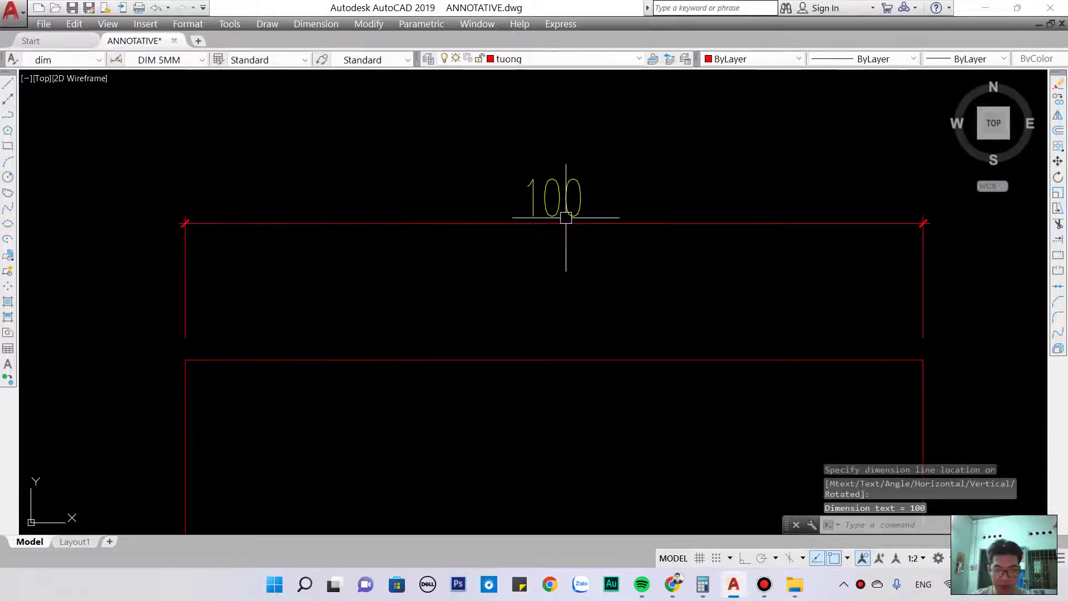
middle_drag(565, 218, 568, 252)
click(605, 196)
click(534, 232)
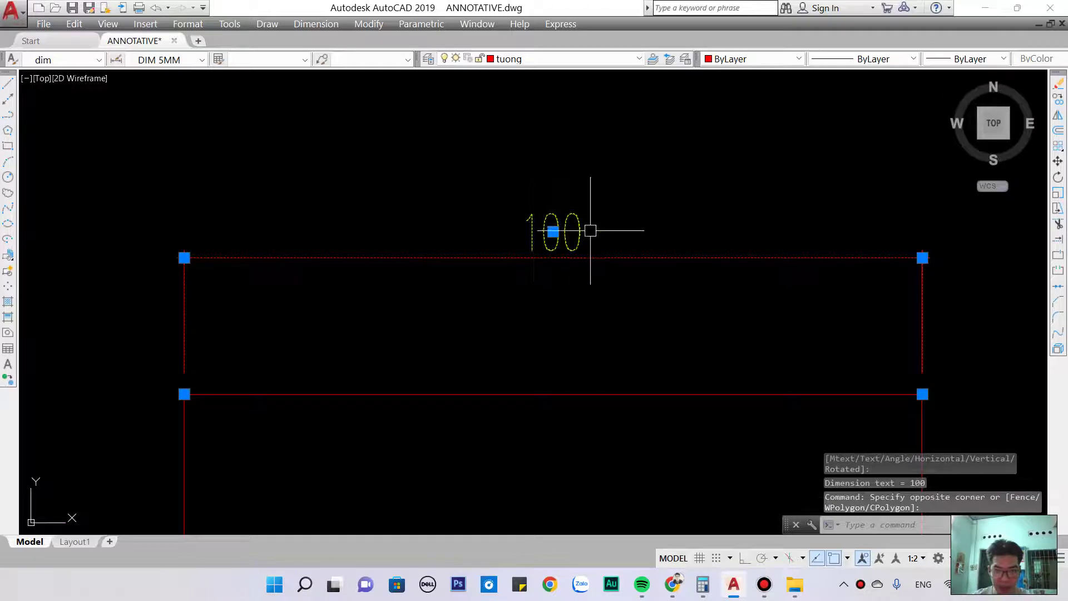
key(Escape)
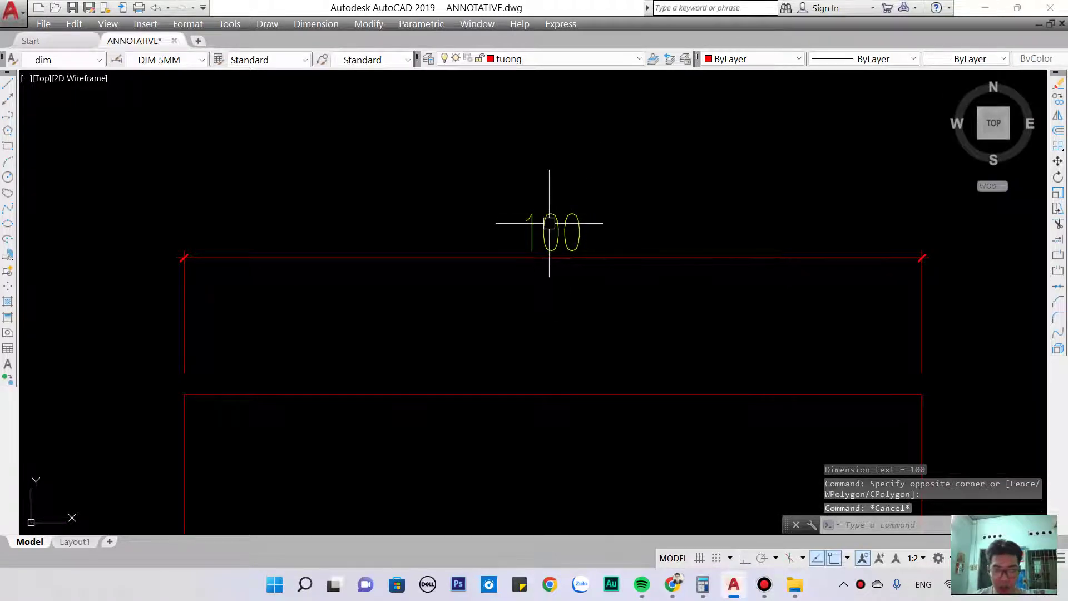
Step: Add a vertical 5 dimension measuring the height of the 100 text with DLI
text(DLI)
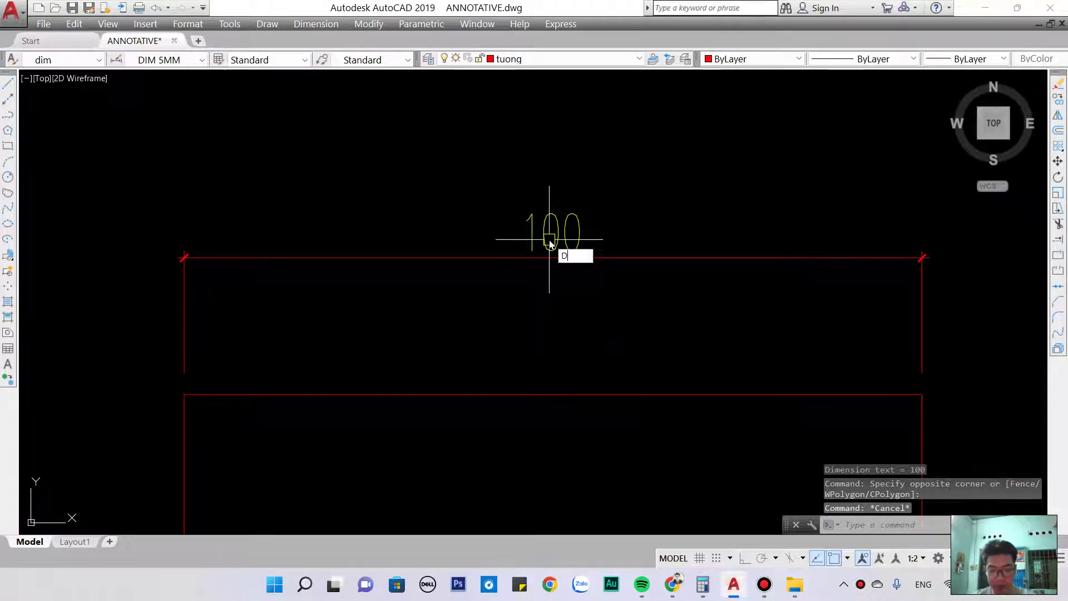
key(Return)
scroll(568, 247, up, 3)
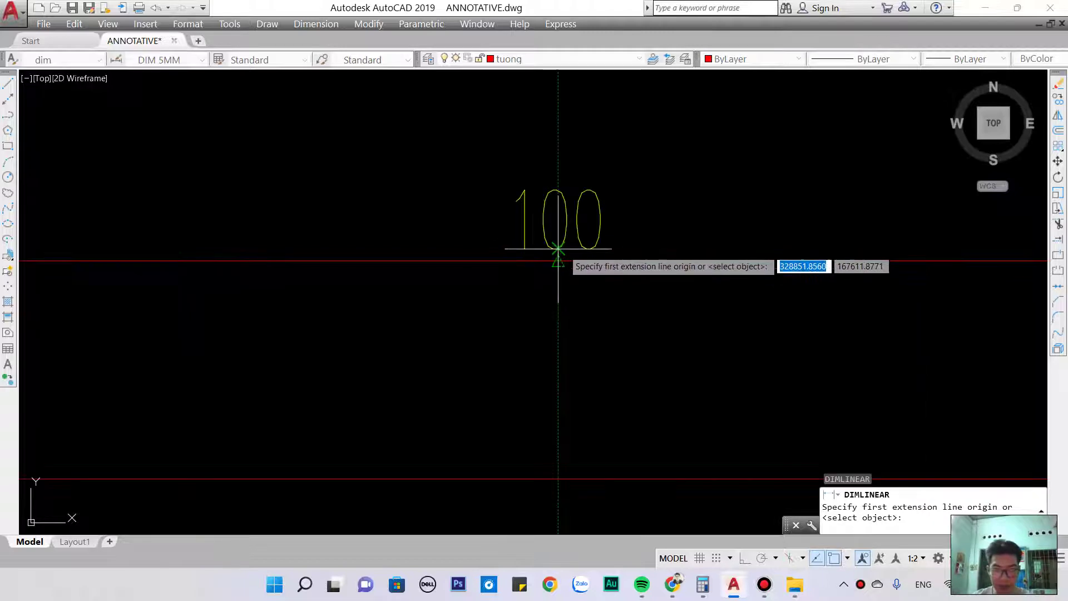
scroll(568, 248, up, 5)
click(542, 281)
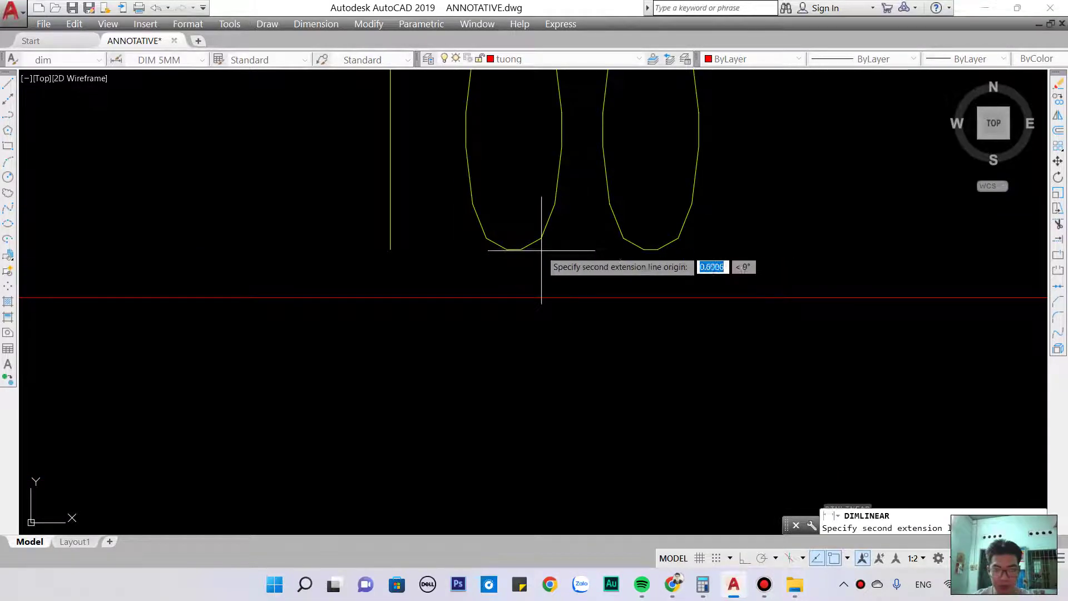
scroll(537, 281, down, 4)
middle_drag(538, 266, 537, 302)
click(479, 219)
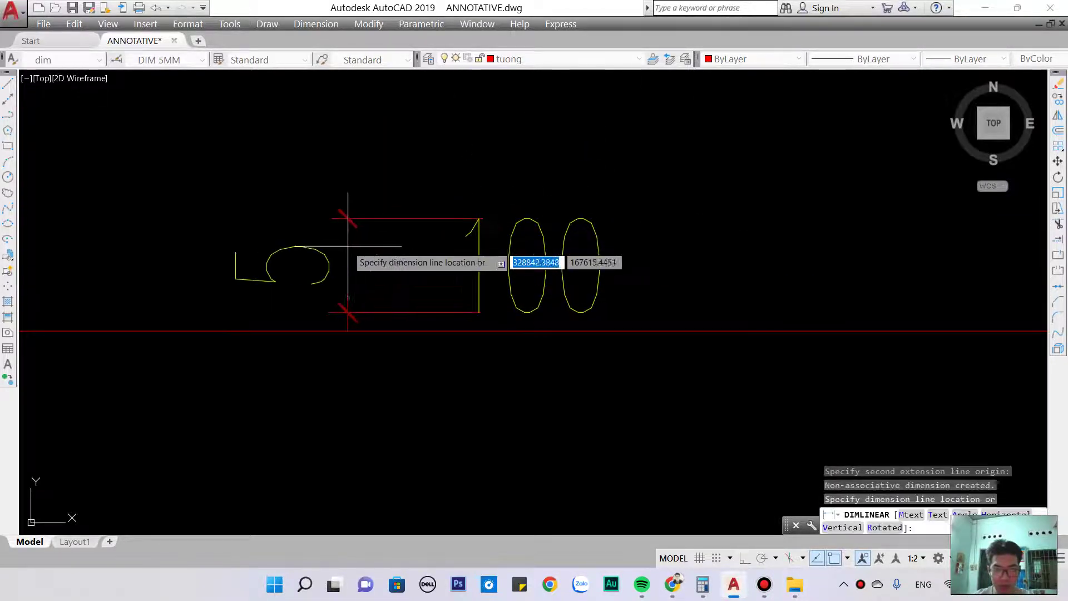
click(355, 240)
scroll(484, 236, down, 4)
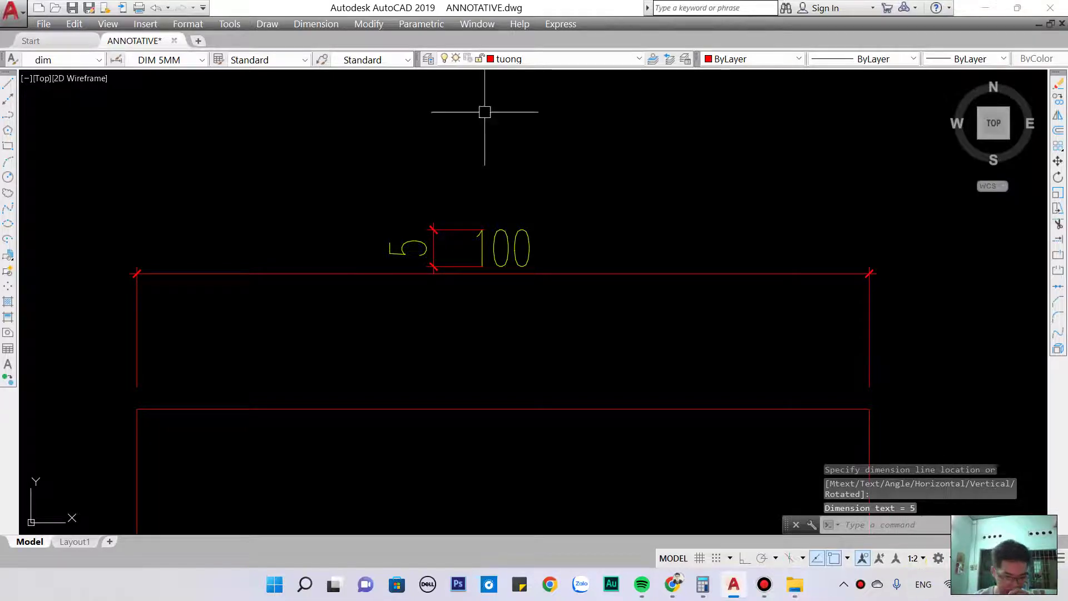
Step: Select the rectangle and 100 dimension, zoom out, then open the Dimension Style Manager
click(620, 226)
click(511, 309)
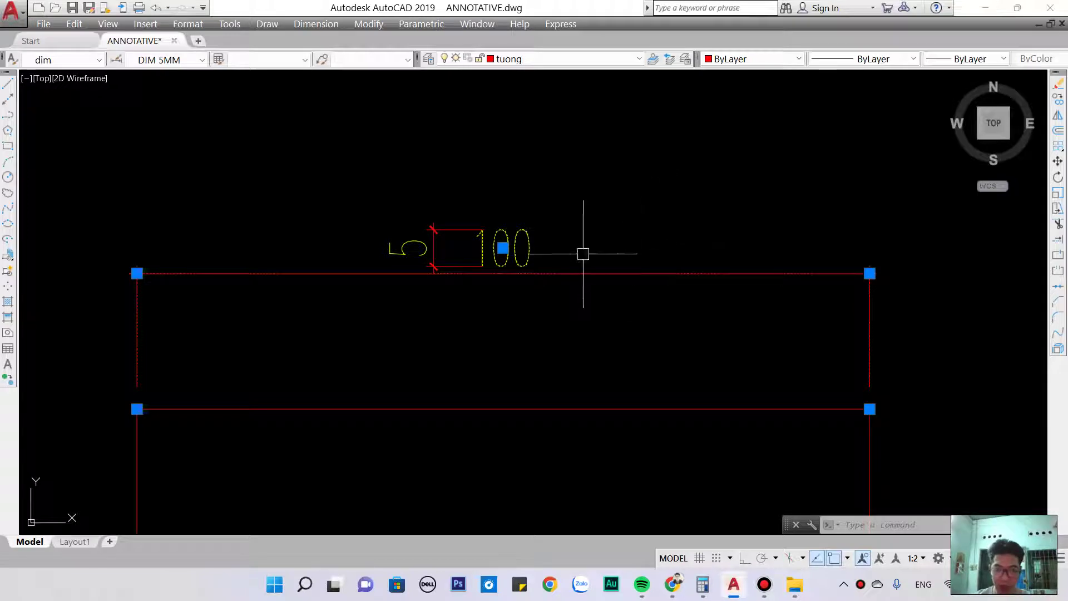
click(650, 192)
click(595, 240)
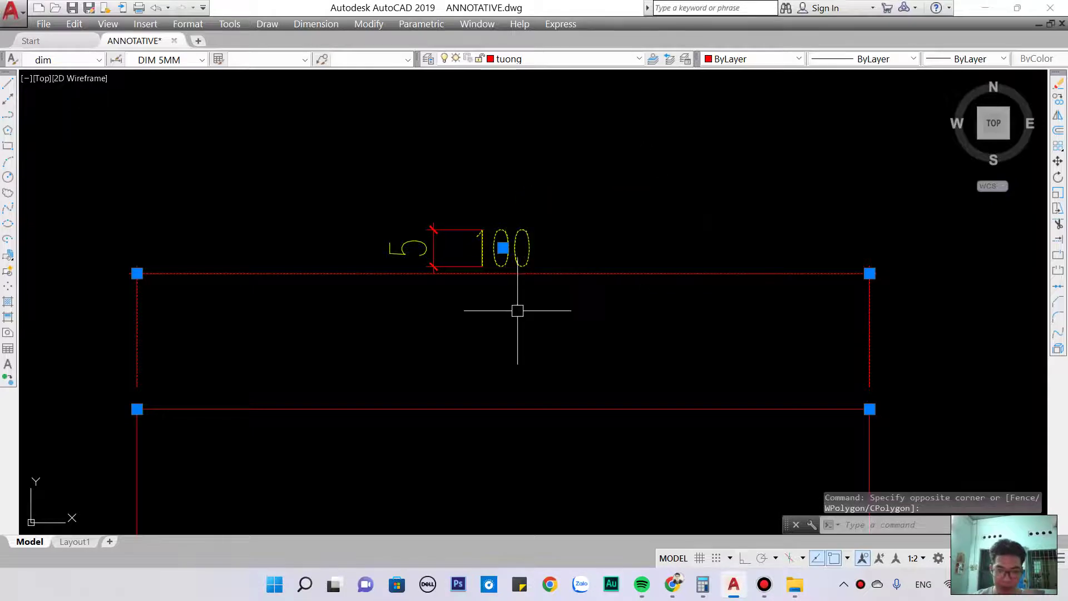
scroll(472, 278, down, 3)
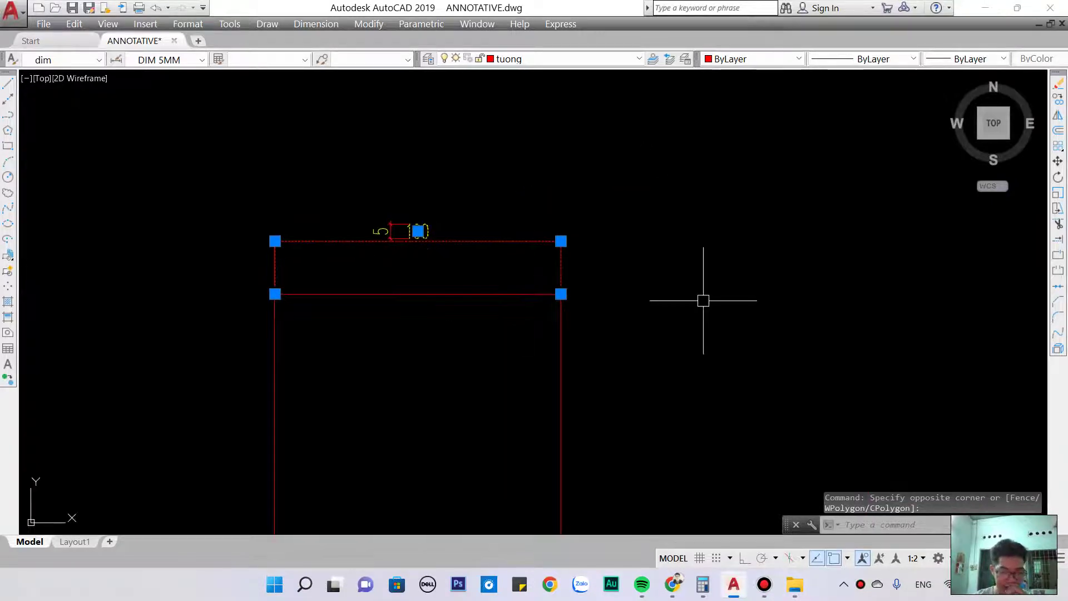
text(d)
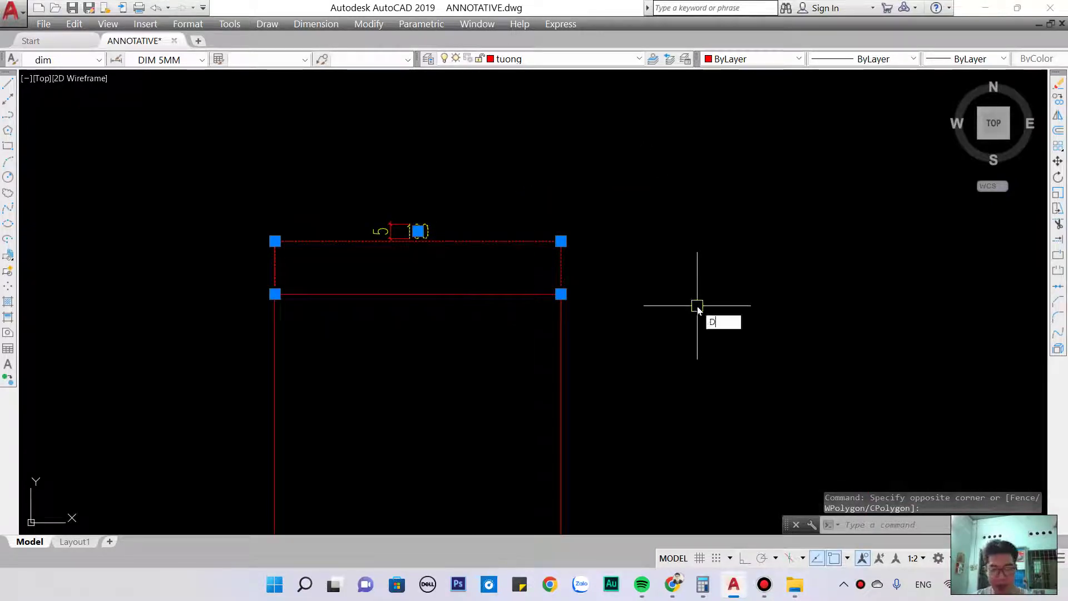
key(Return)
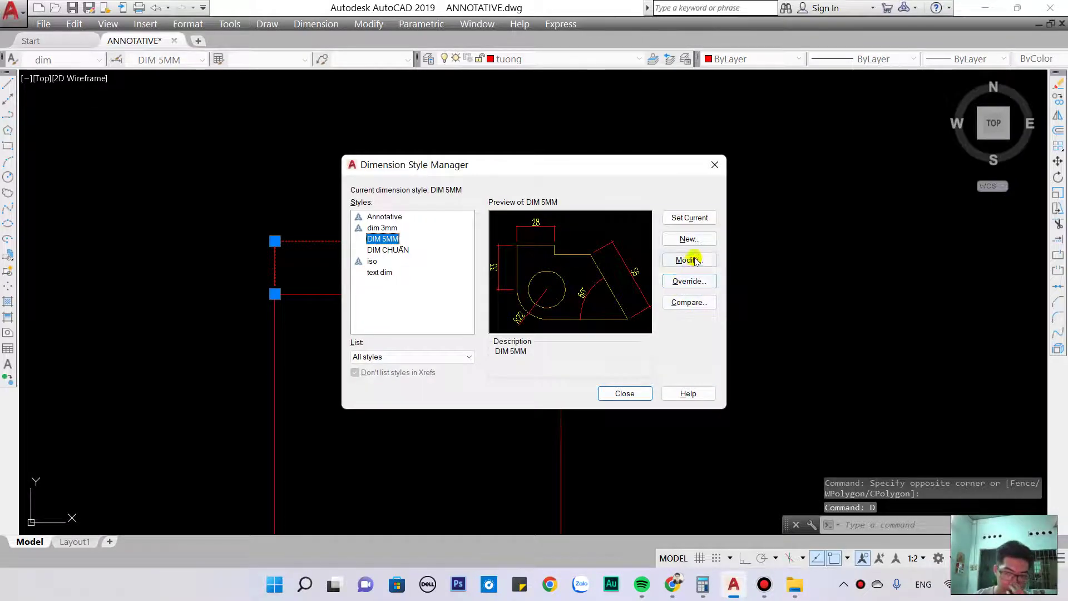
Step: Change DIM 5MM's overall scale to 2, save it, set it current and close
click(690, 260)
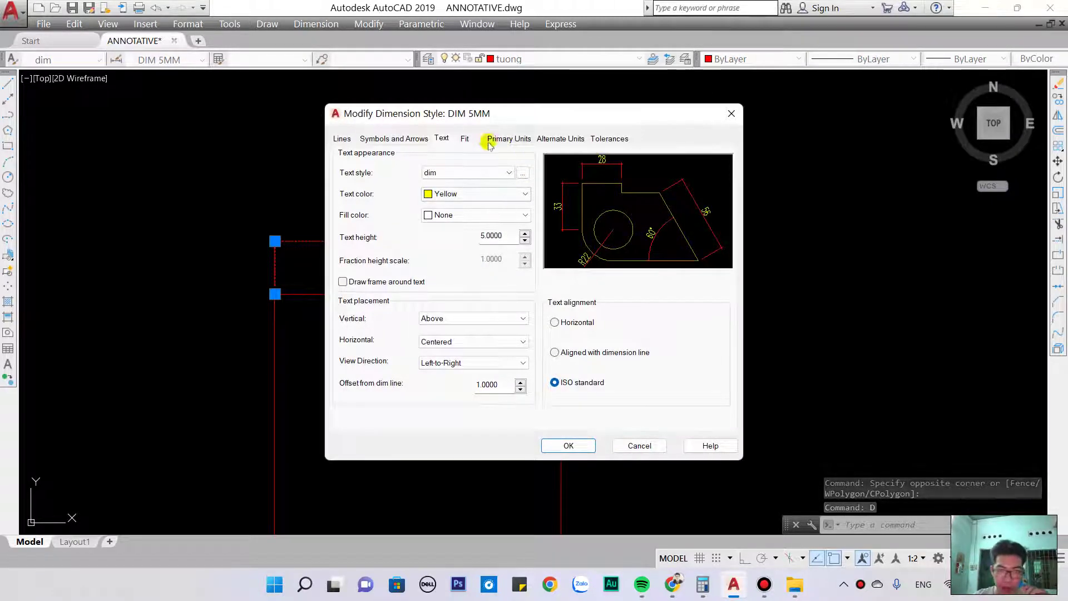
click(464, 138)
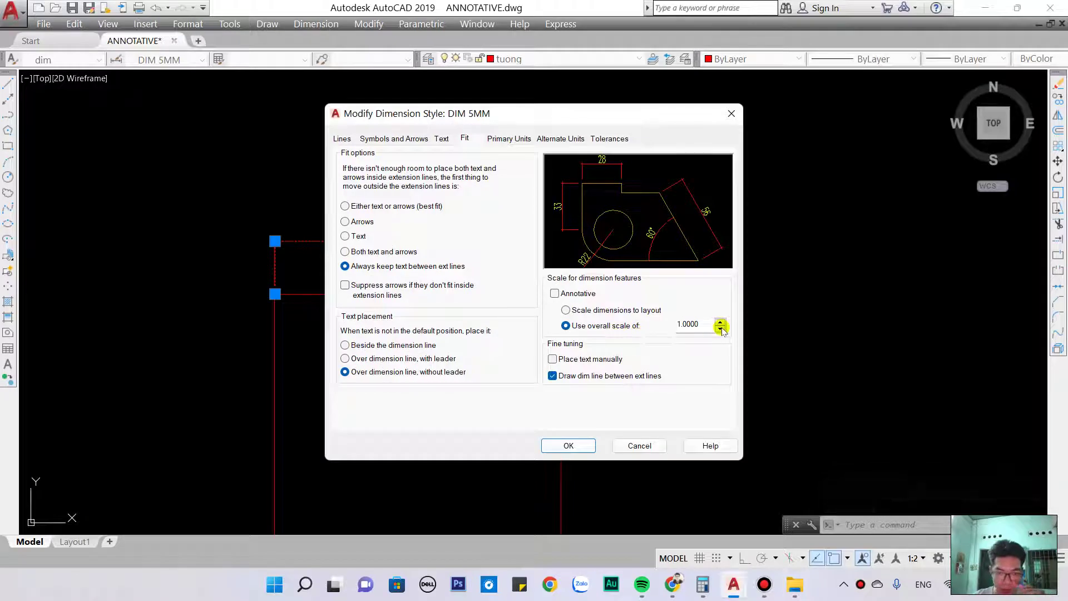
drag(657, 325, 670, 328)
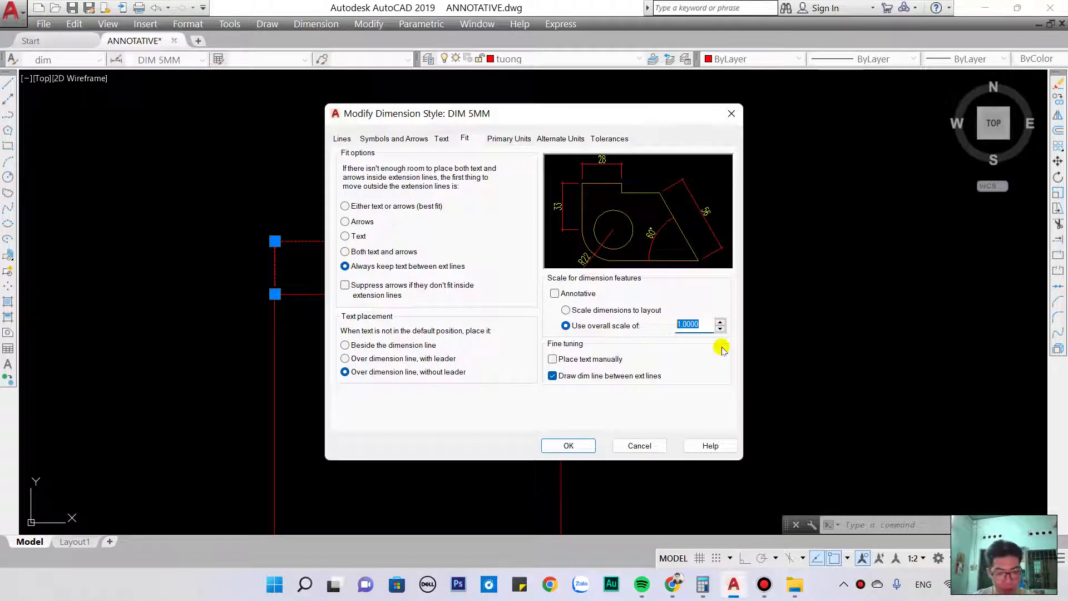
text(2)
click(703, 362)
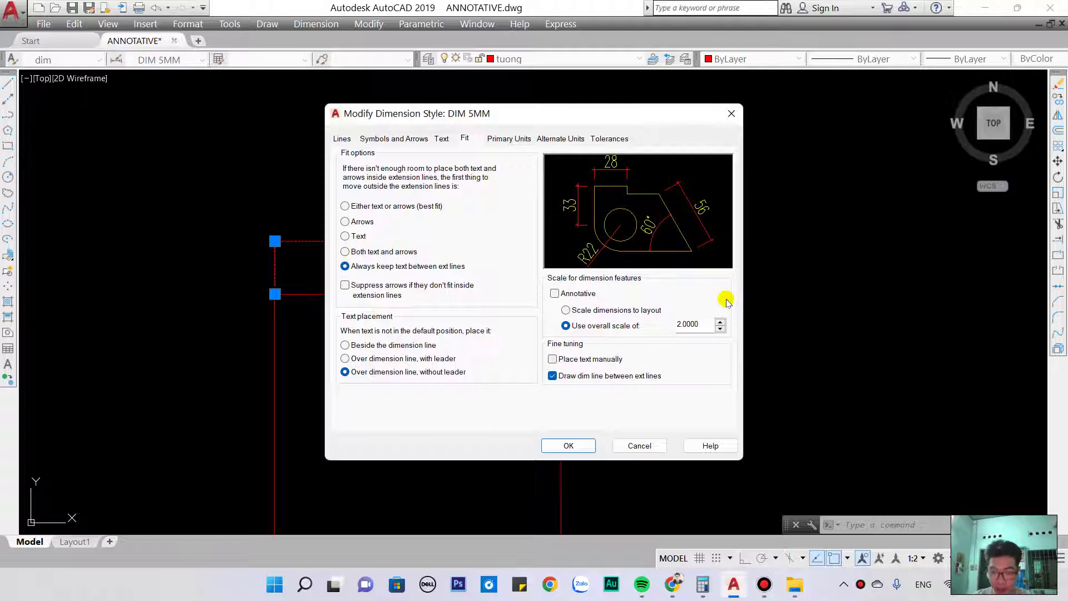
click(585, 444)
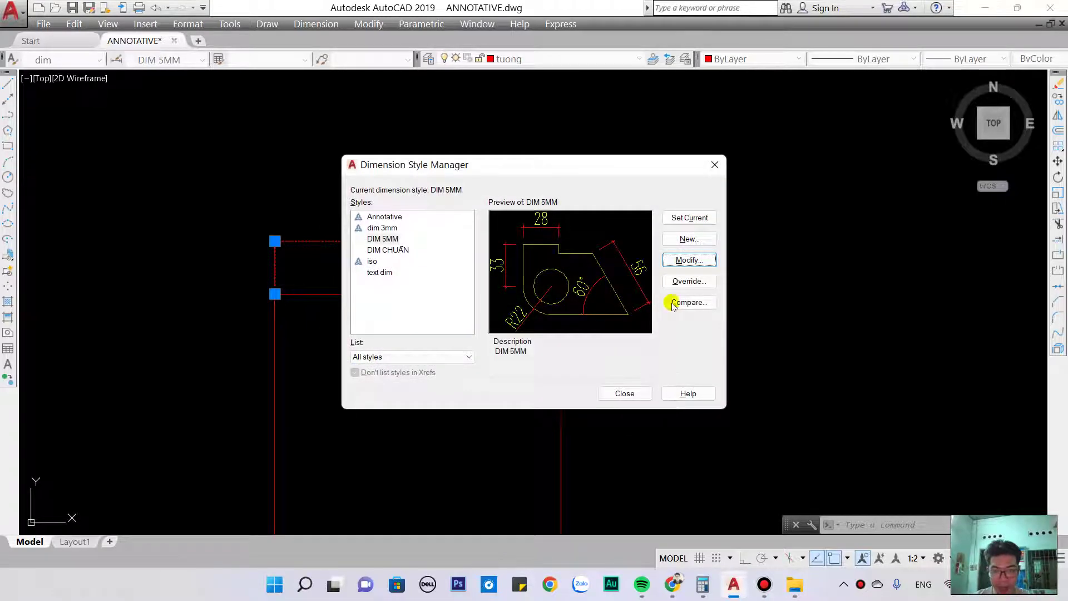
click(699, 219)
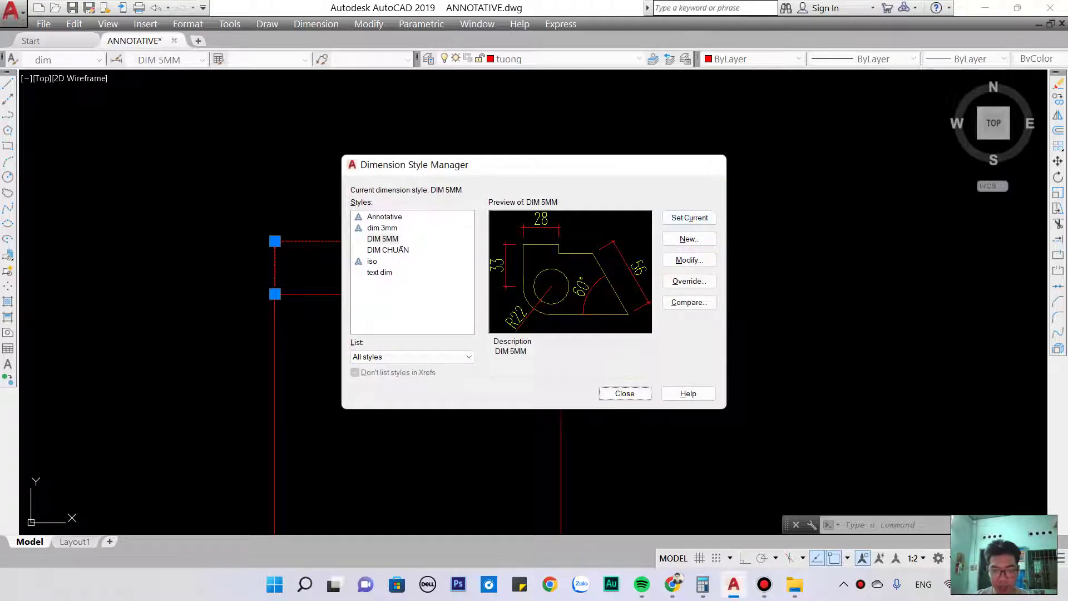
click(624, 394)
scroll(574, 289, down, 3)
scroll(611, 322, up, 2)
text(DLI)
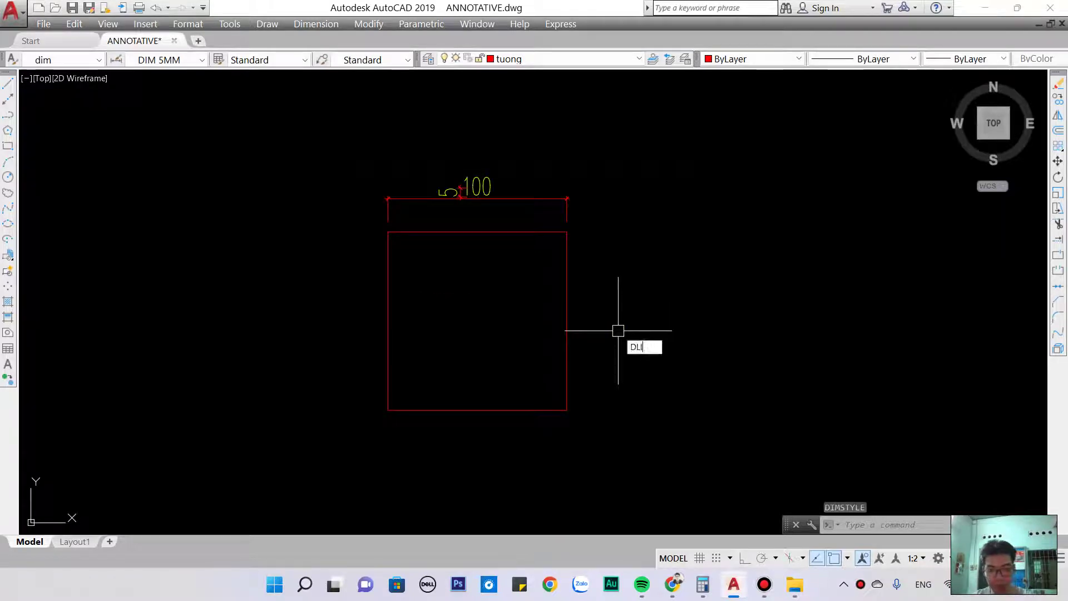
Step: Add a vertical 100 dimension along the square's right edge
key(Return)
click(567, 410)
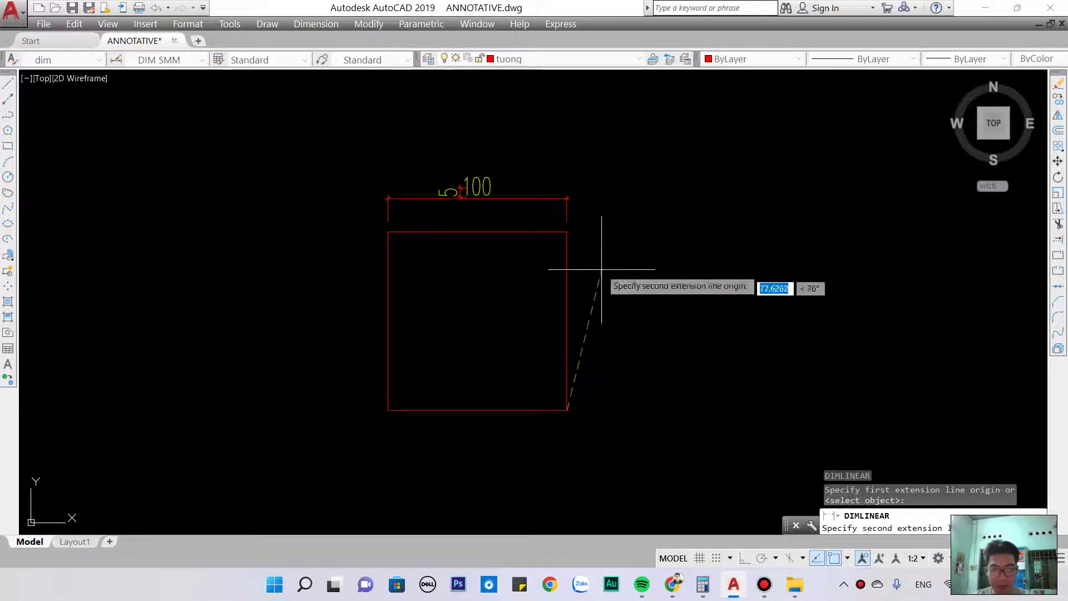
click(575, 233)
click(636, 252)
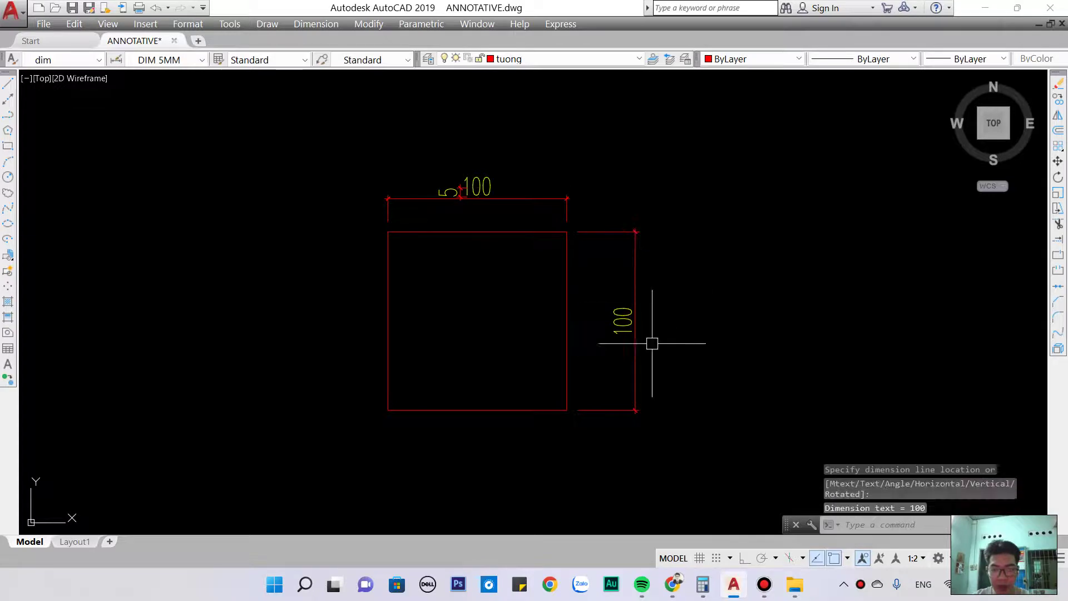
scroll(626, 337, up, 4)
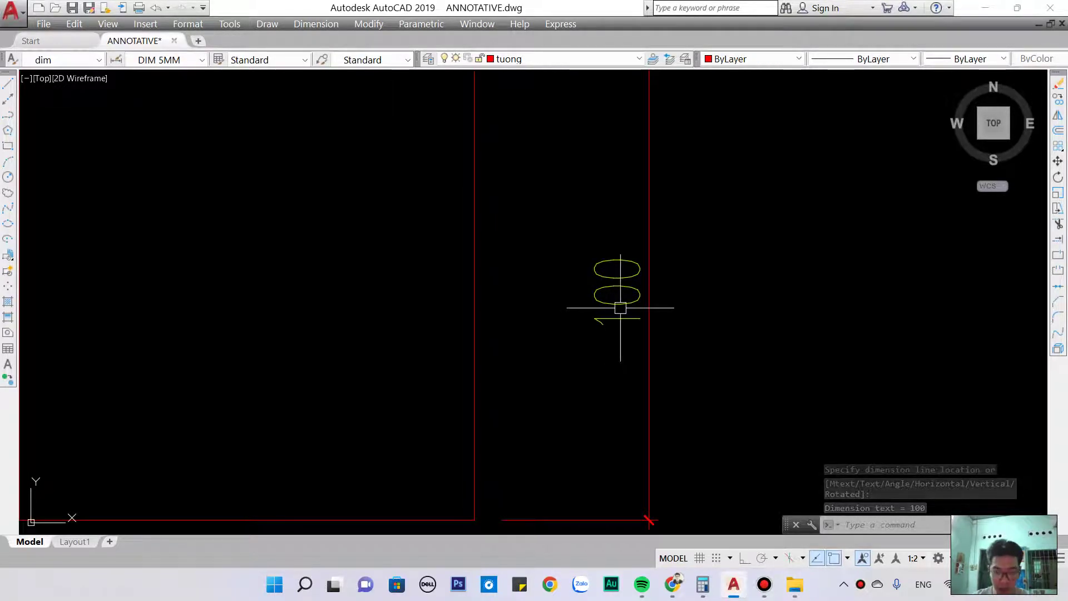
Step: Add a 10 dimension across the enlarged 100 text, then open the Dimension Style Manager
text(DIMLI)
key(Return)
scroll(599, 328, up, 2)
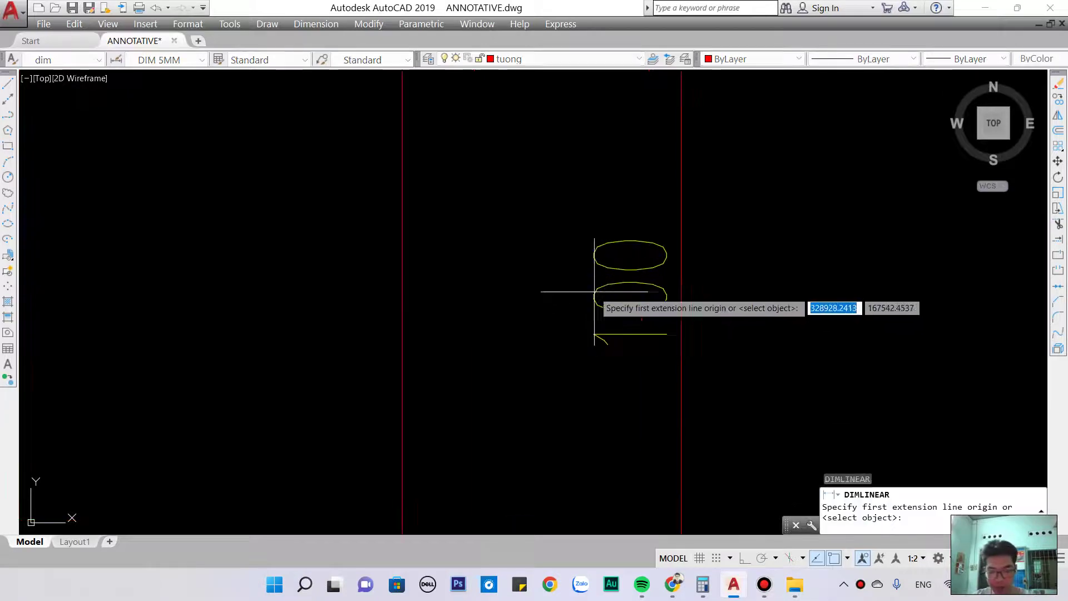
scroll(596, 310, up, 2)
click(593, 302)
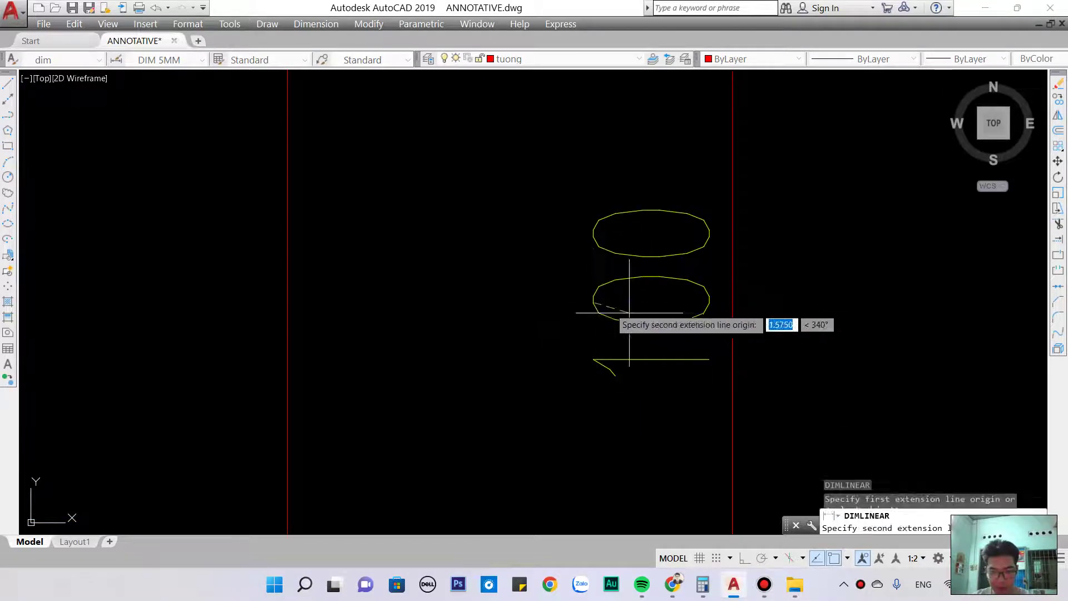
click(710, 299)
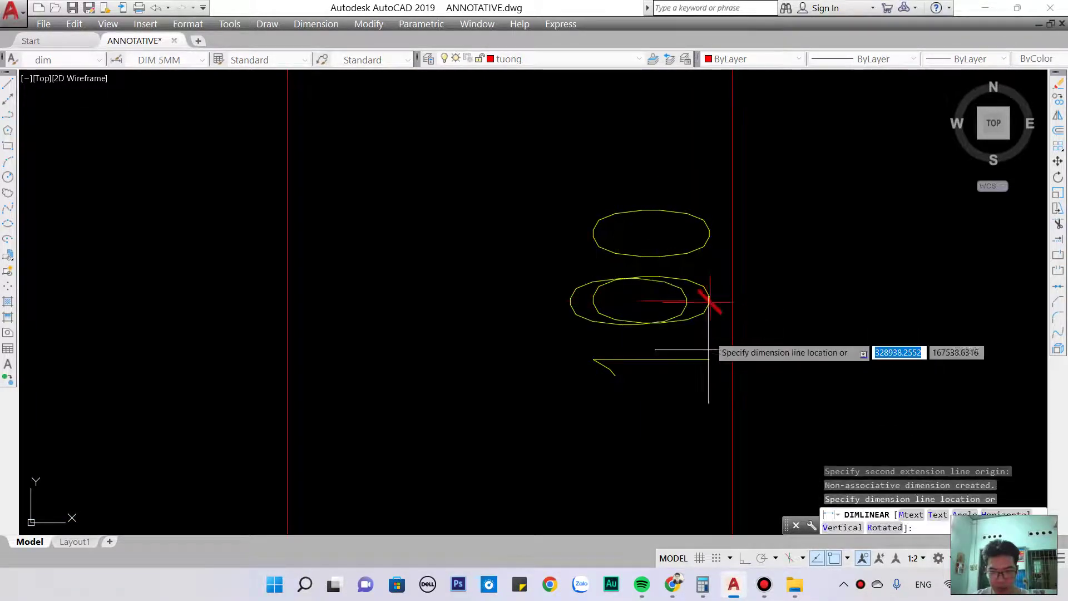
scroll(711, 298, down, 4)
mouse_move(703, 352)
middle_down()
mouse_move(694, 435)
mouse_move(683, 297)
middle_up()
click(690, 368)
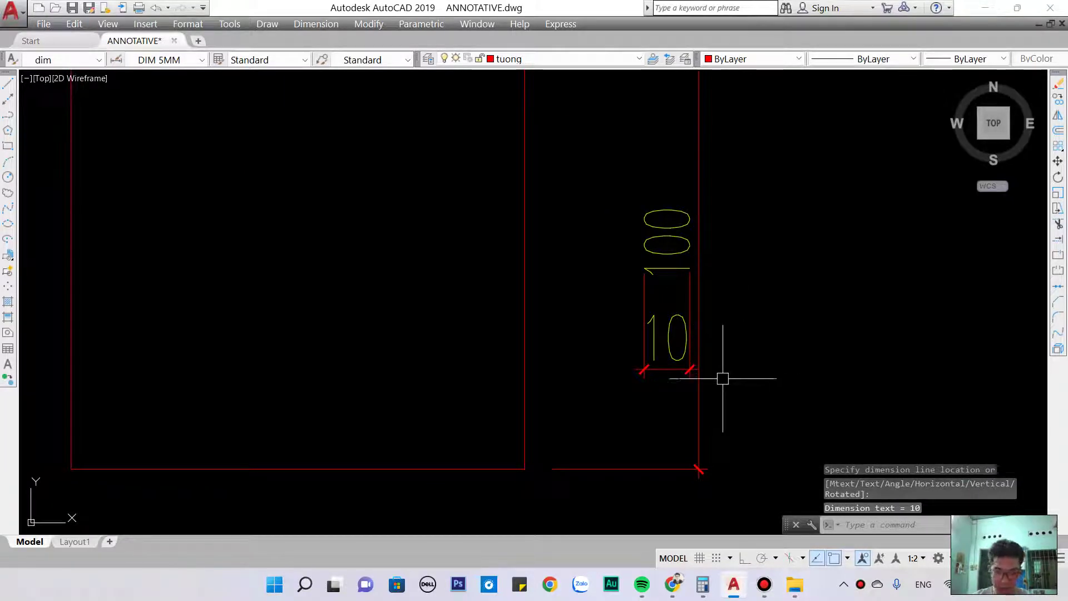
text(d)
key(Return)
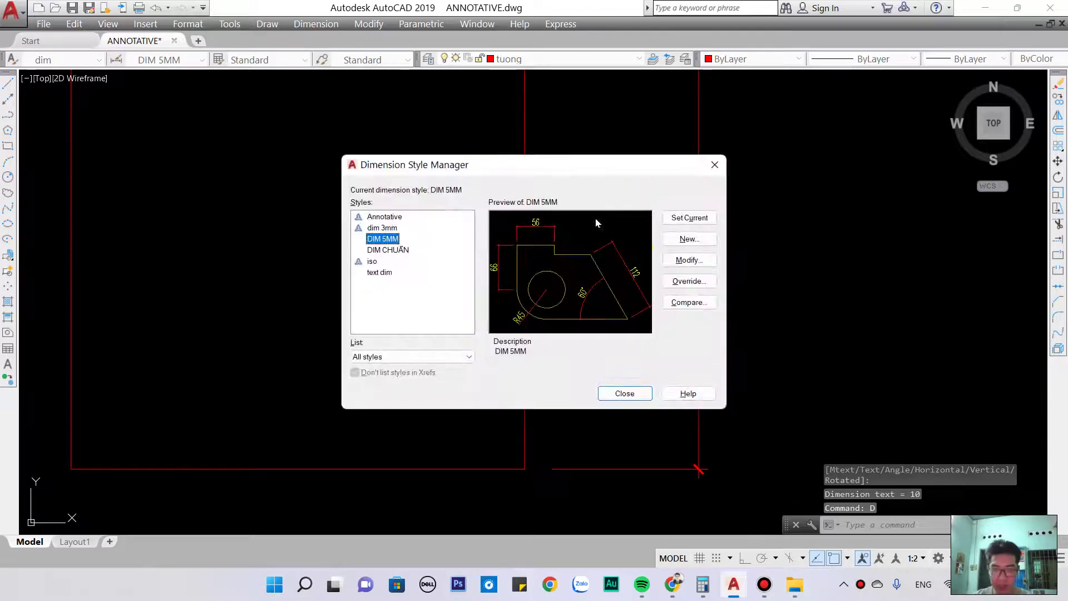
Step: Change DIM 5MM's overall scale from 2 to 3, checking the 5.0000 text height, and save
click(675, 261)
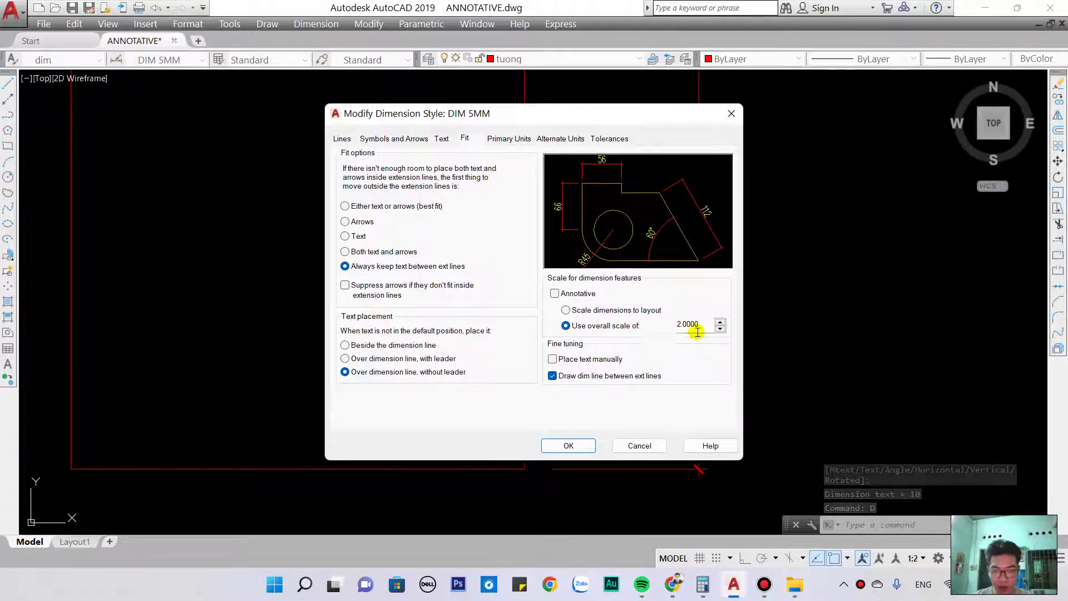
drag(690, 323, 666, 321)
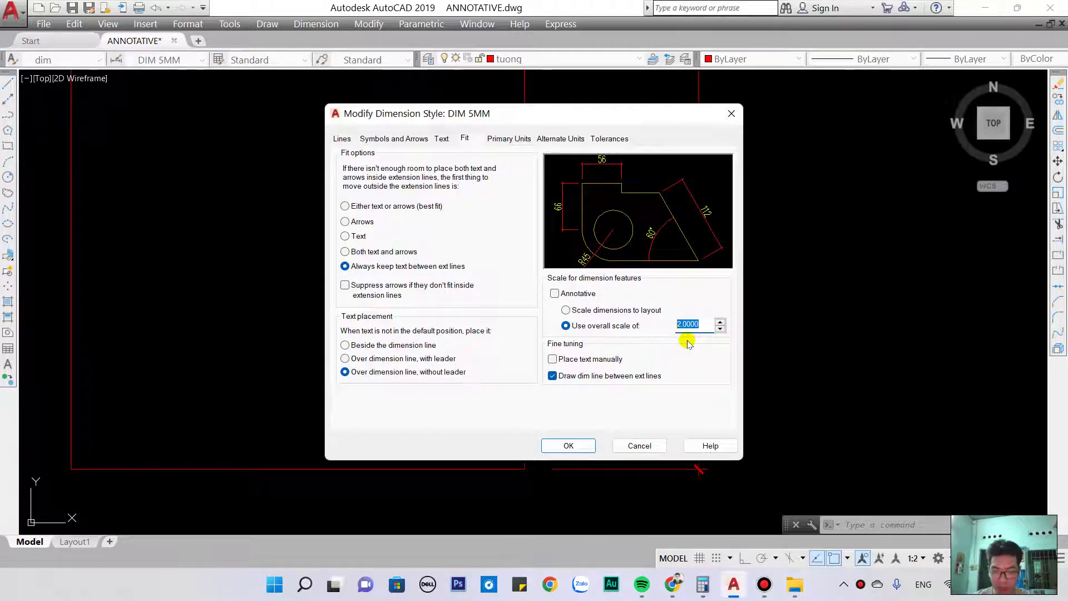
click(442, 139)
drag(508, 242, 477, 234)
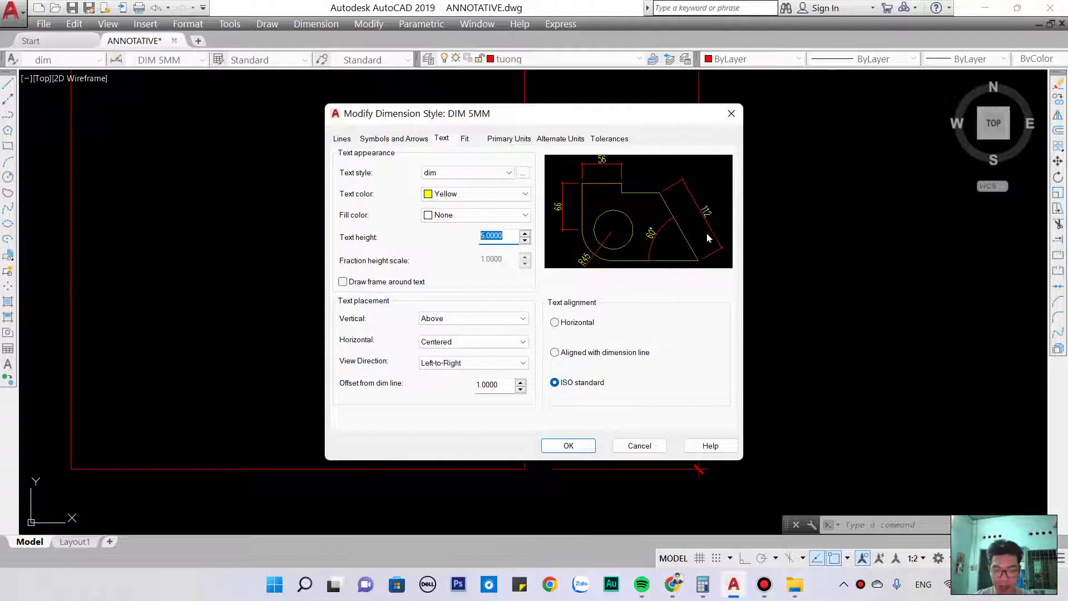
click(466, 141)
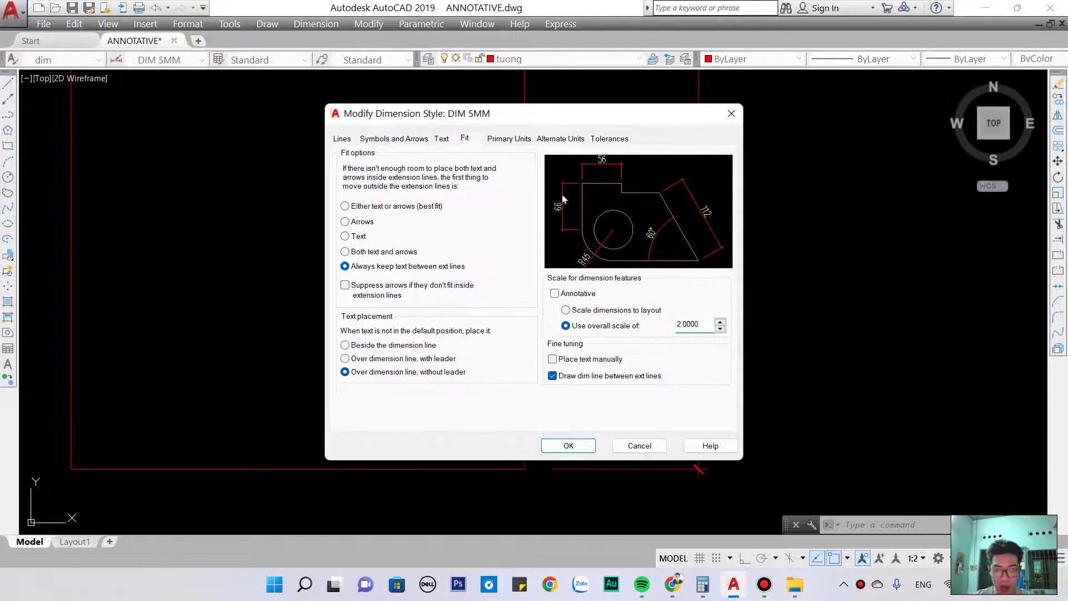
drag(700, 324, 663, 336)
text(3)
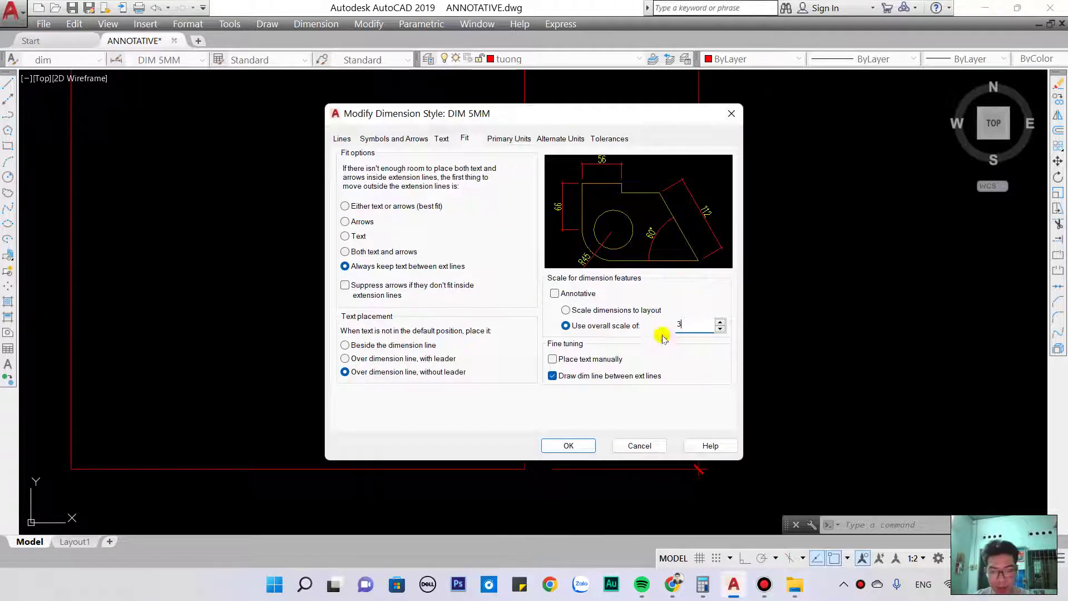
click(437, 139)
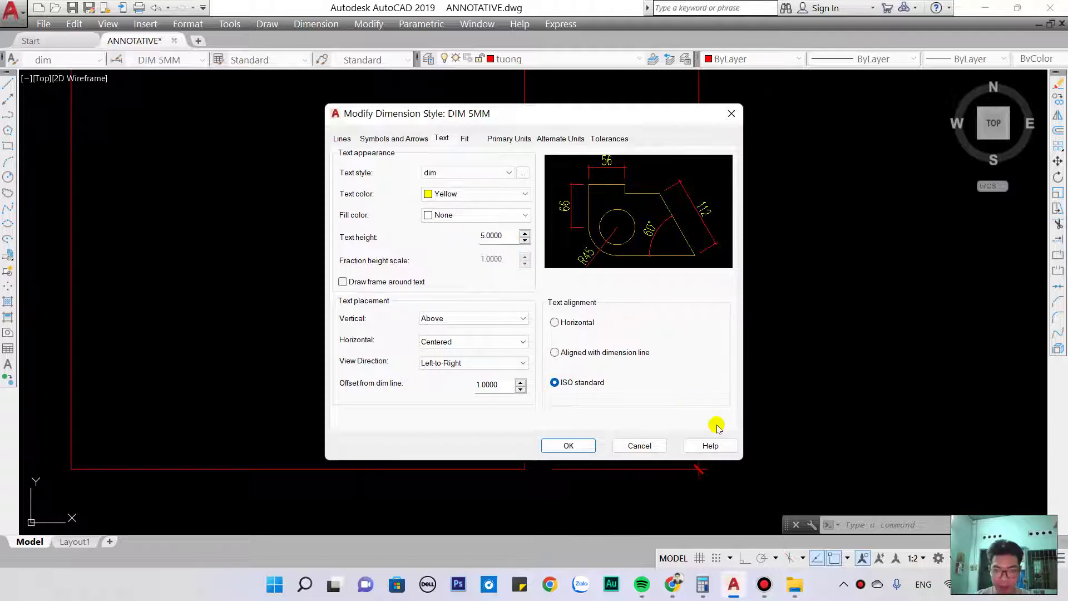
click(590, 443)
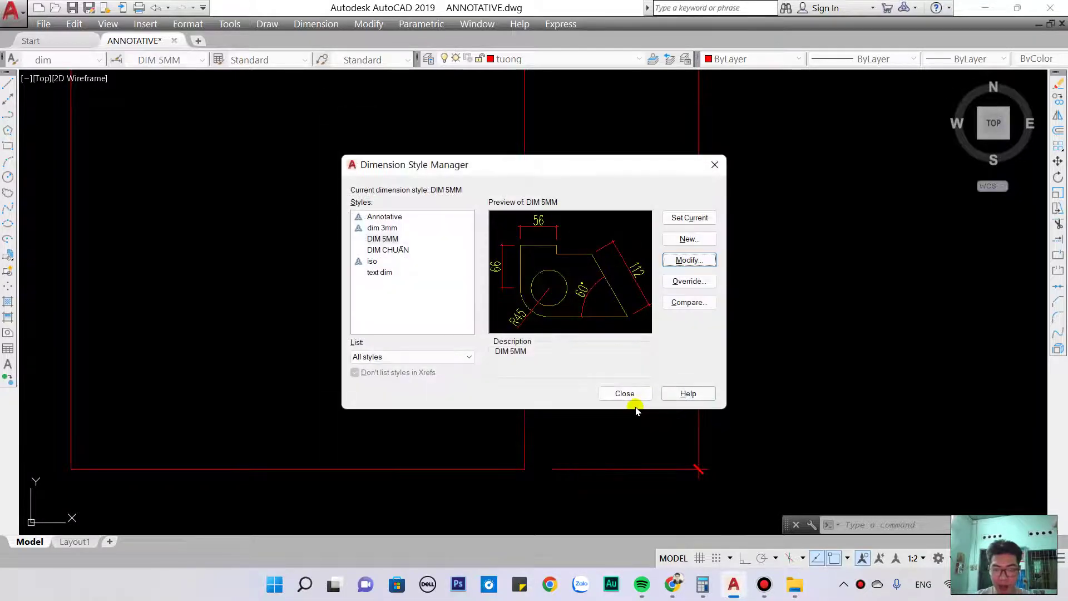
Step: Close the style manager, centre the dimensioned square and select its right vertical dimension
click(627, 395)
scroll(663, 404, down, 4)
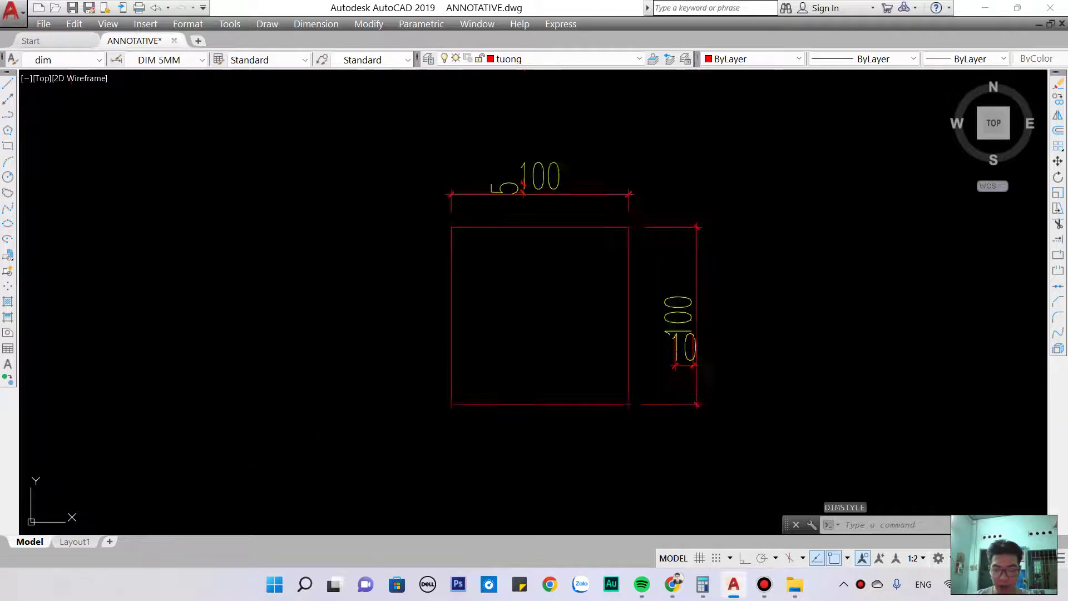
middle_drag(765, 345, 638, 377)
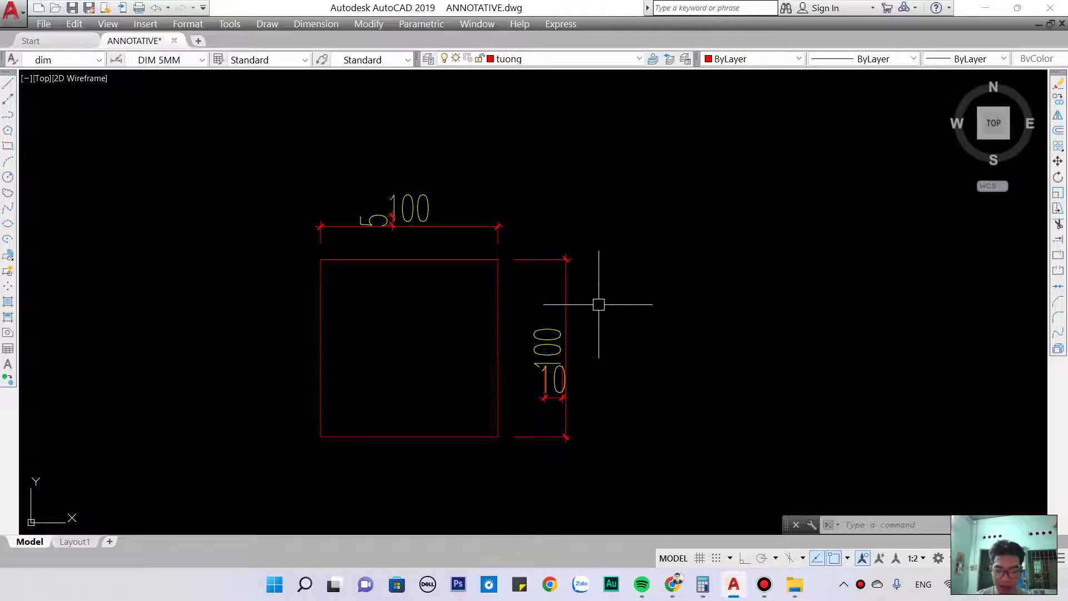
click(563, 332)
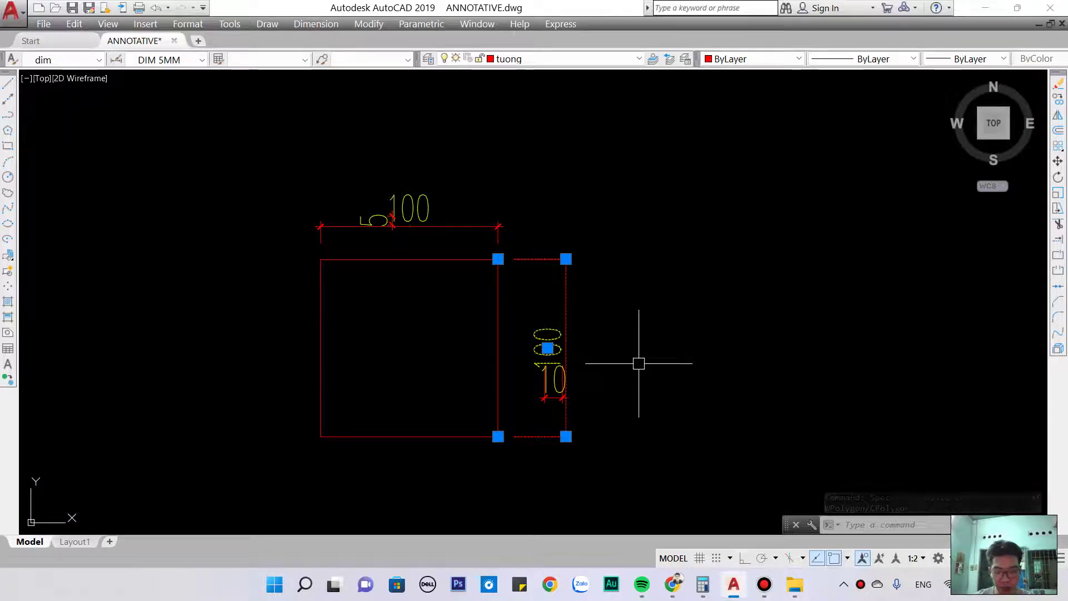
scroll(590, 384, down, 3)
text(REC)
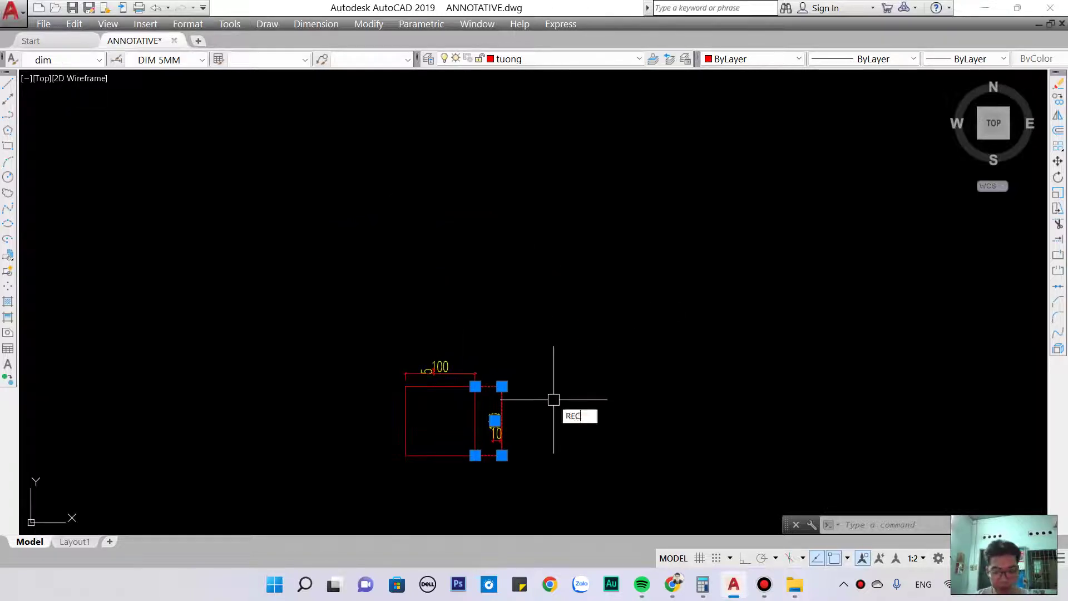
Step: Draw a 20000 × 5000 rectangle, bring it into view, and open the Dimension Style Manager
key(Return)
click(501, 314)
text(20000)
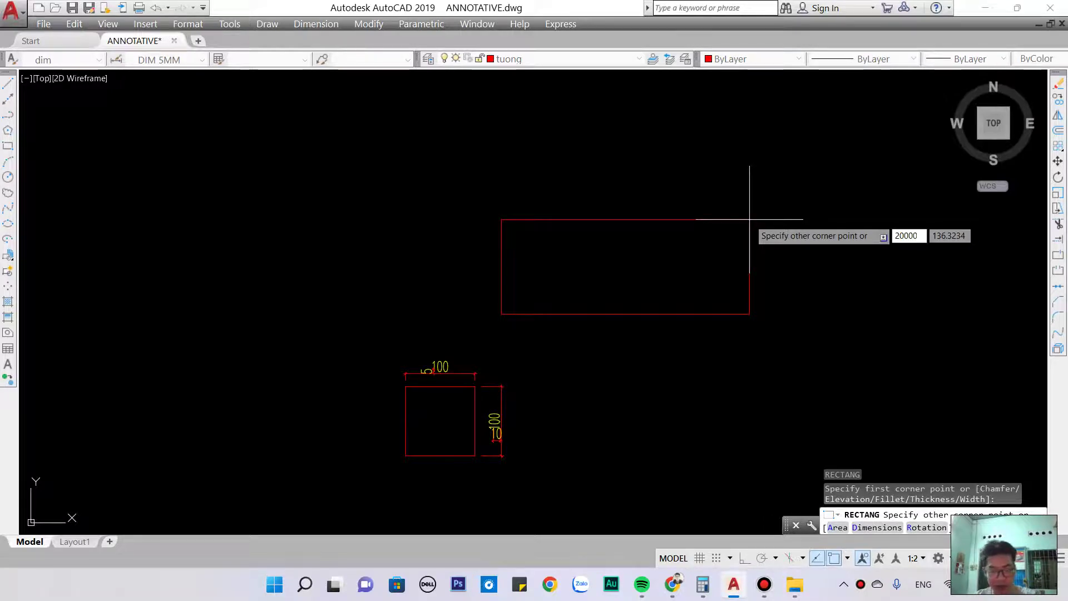
key(Tab)
text(5000)
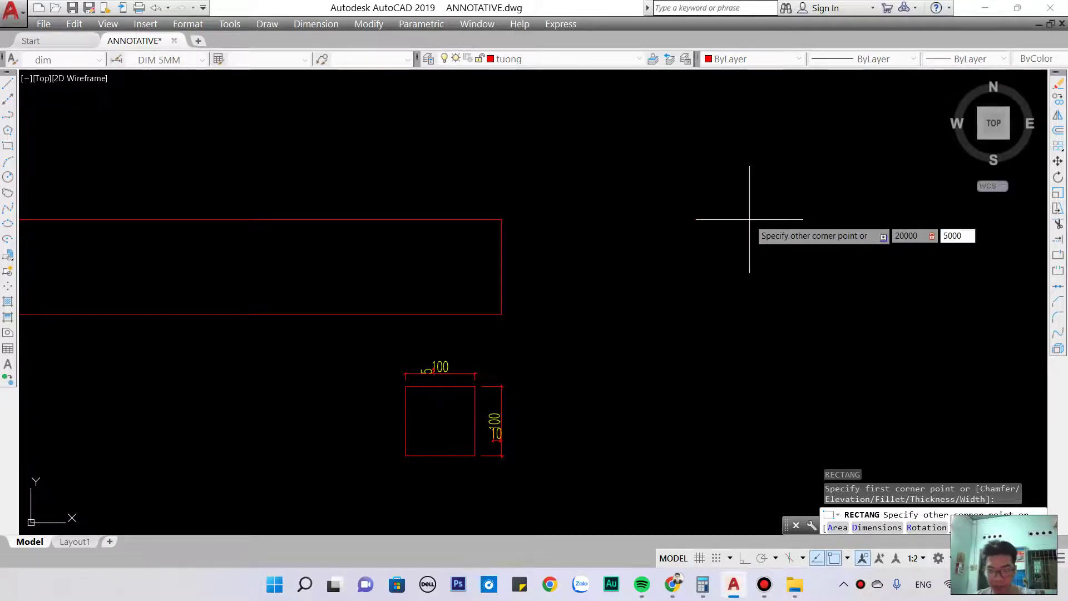
key(Return)
scroll(436, 421, down, 3)
scroll(410, 450, down, 2)
middle_drag(409, 450, 494, 390)
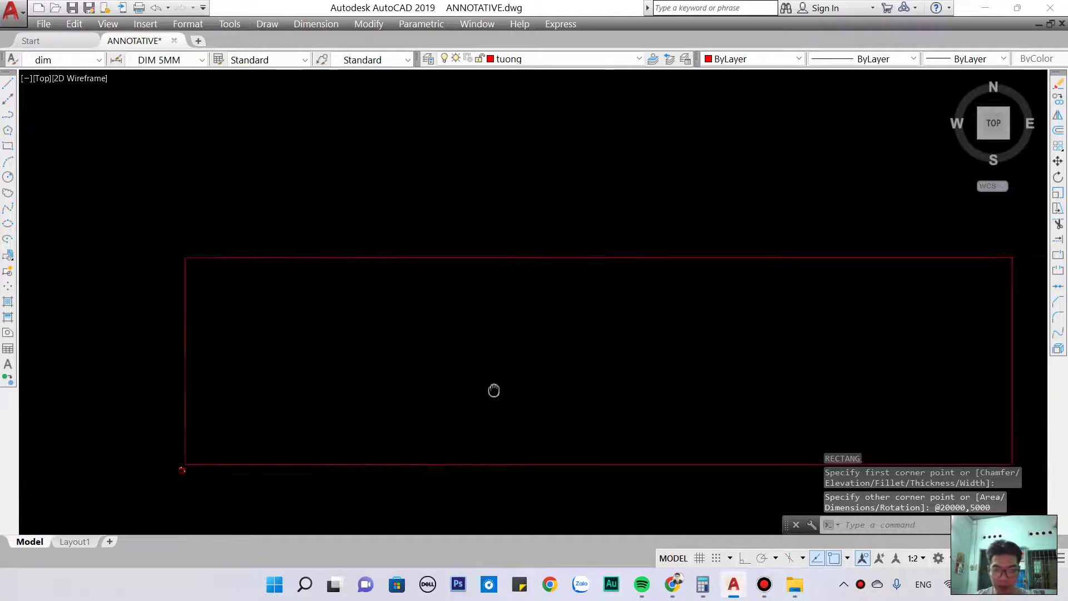
scroll(501, 395, down, 4)
scroll(575, 403, up, 2)
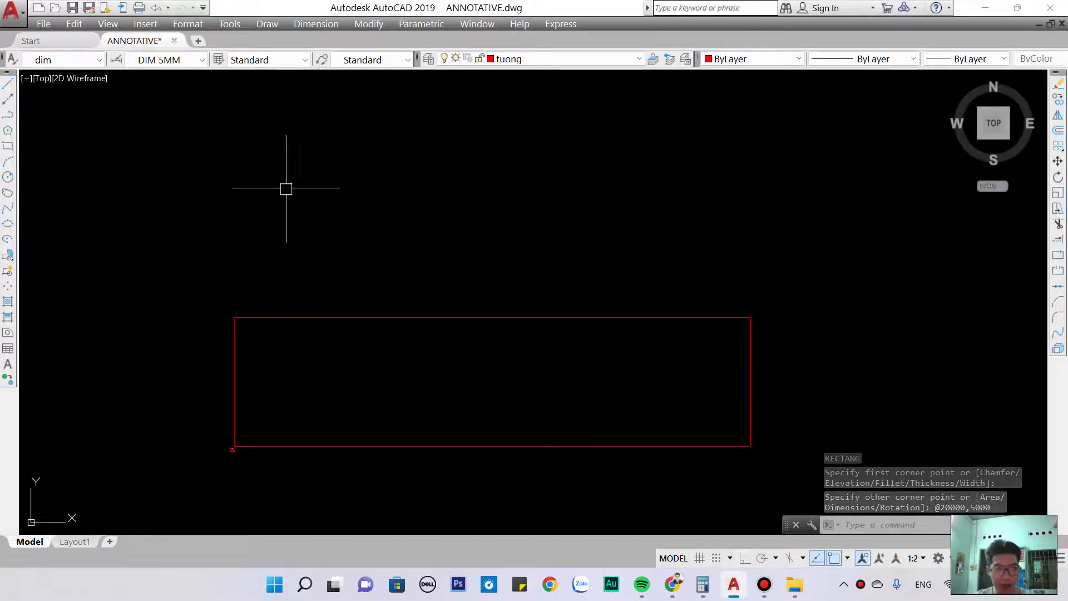
text(d)
key(Return)
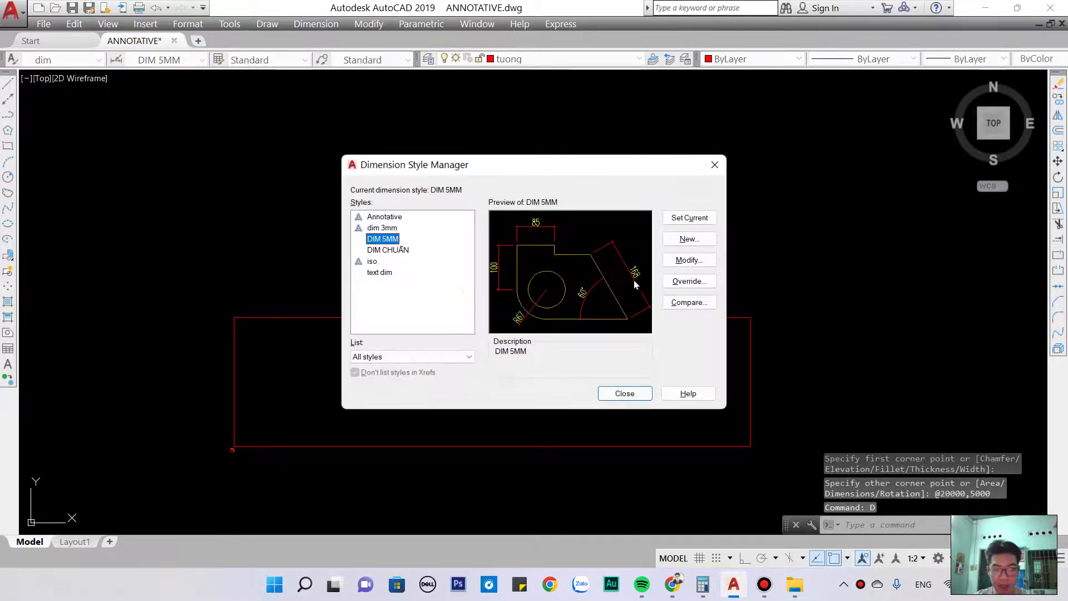
Step: Set DIM 5MM's overall scale to 1 with text height 5, save and close the manager
click(685, 260)
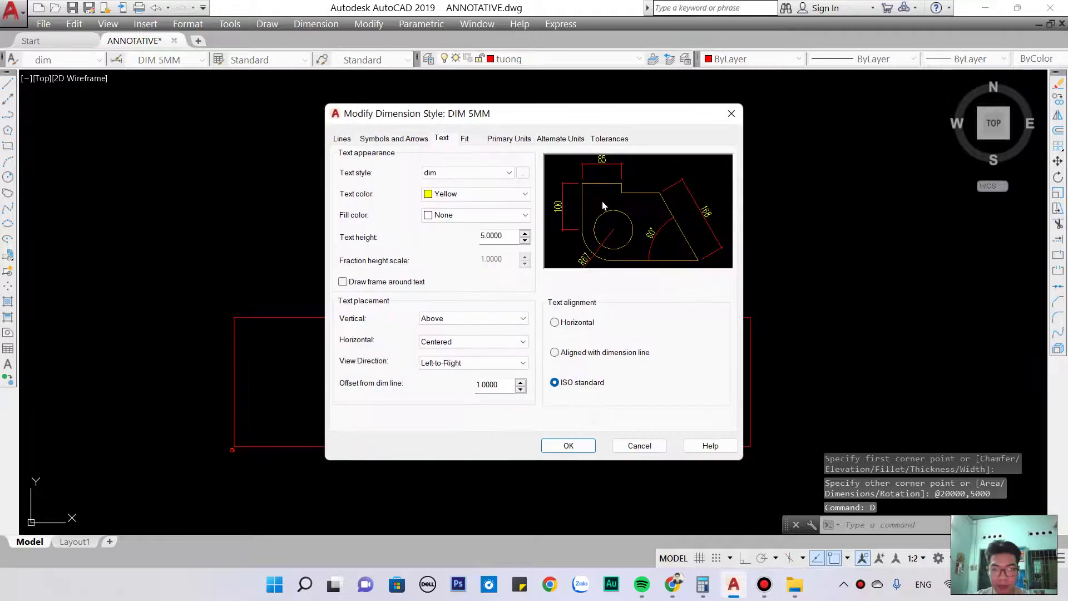
click(475, 141)
double_click(695, 324)
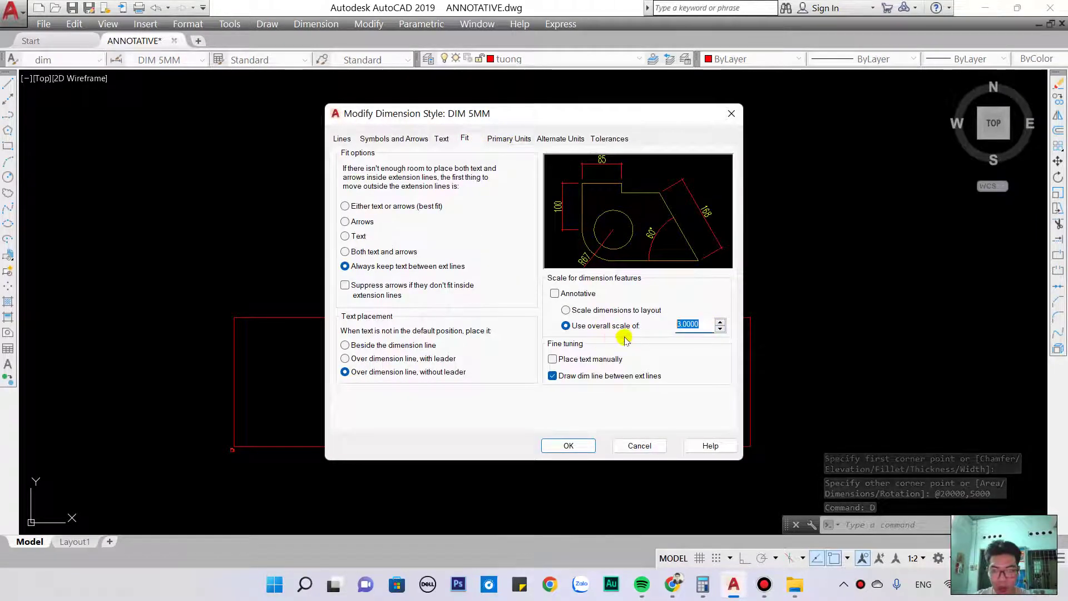
text(1)
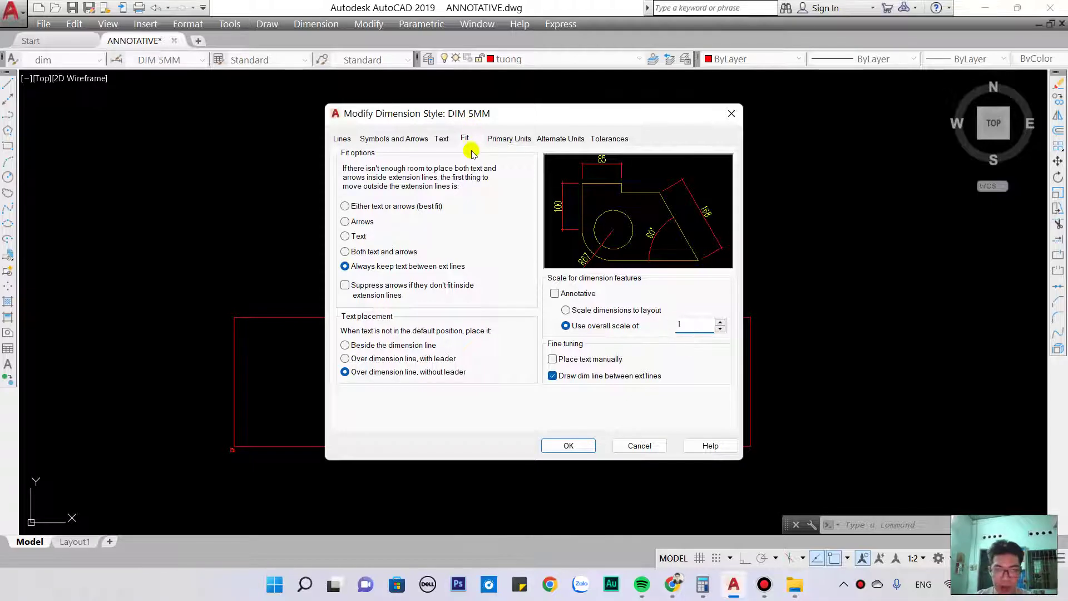
click(441, 140)
drag(499, 238, 466, 238)
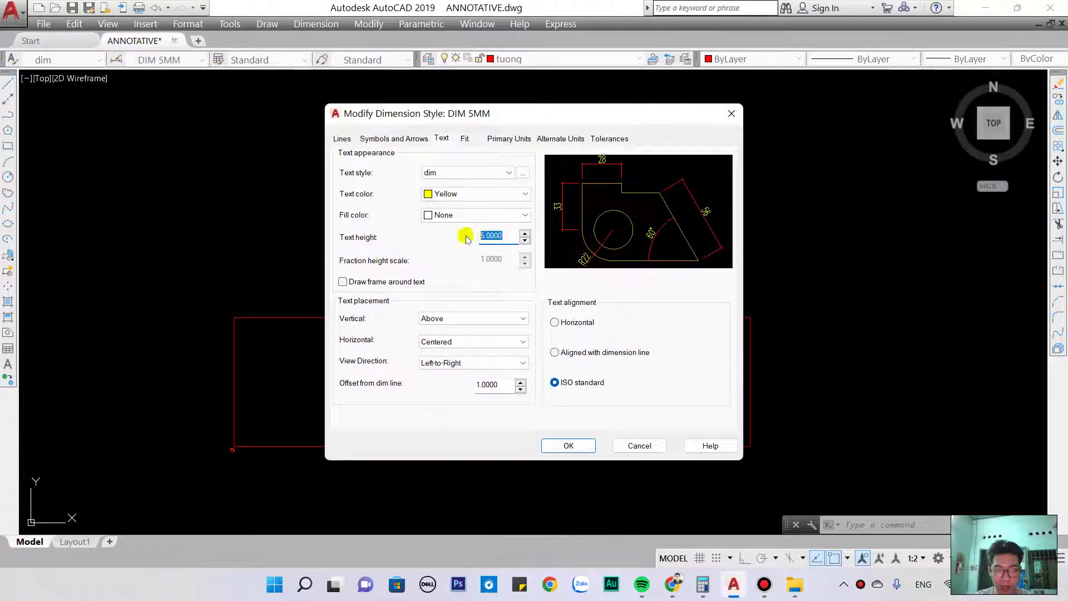
click(582, 442)
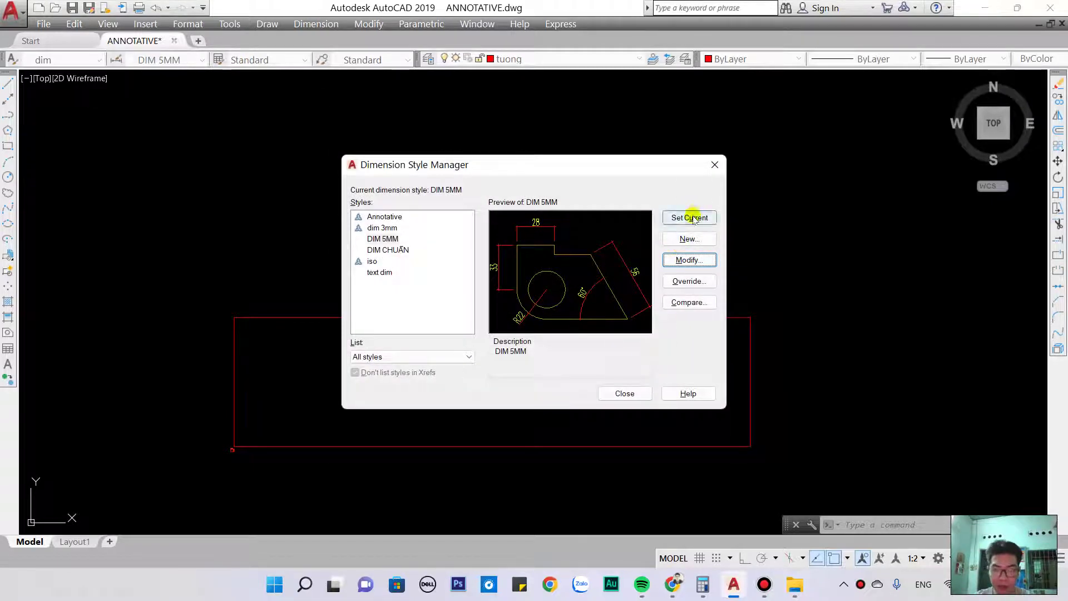
click(629, 391)
text(DLI)
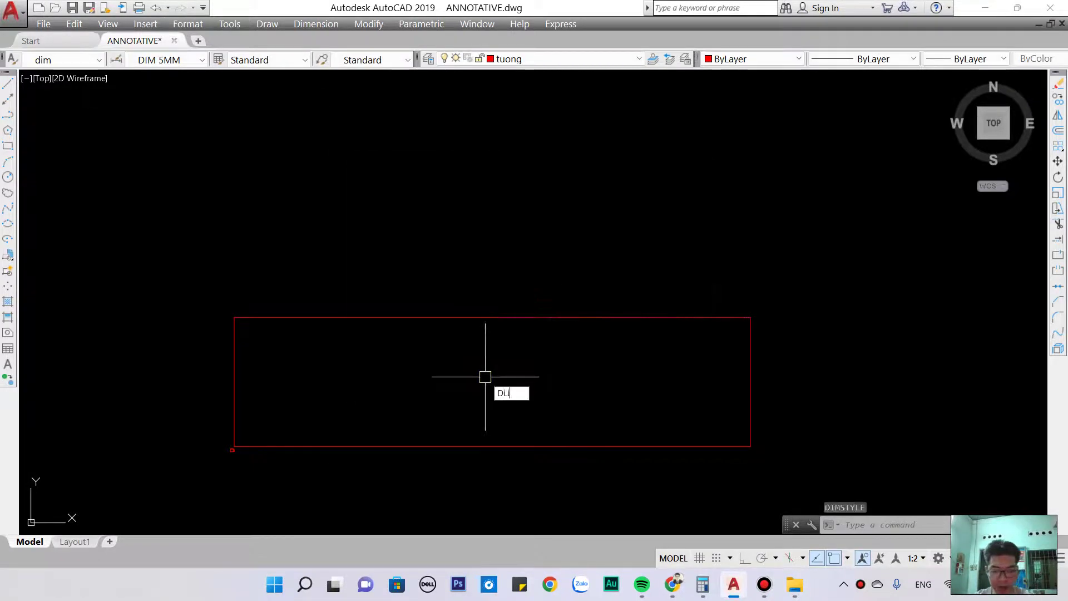
Step: Add a 20000 dimension along the rectangle's top edge, then open DIM 5MM for editing
key(Return)
click(234, 317)
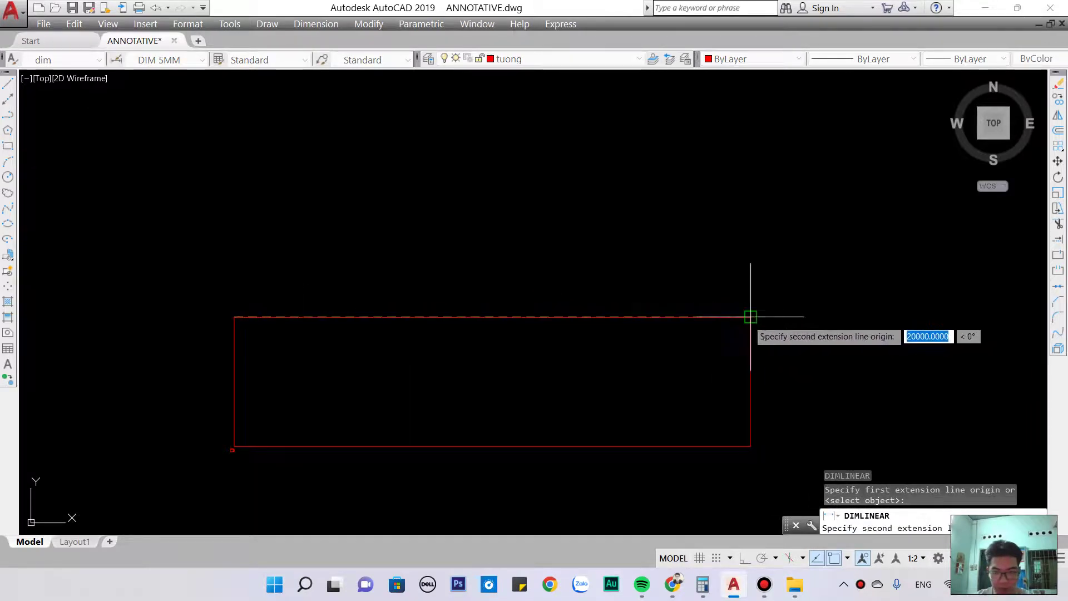
click(751, 317)
click(731, 297)
scroll(584, 303, up, 5)
mouse_move(583, 302)
middle_down()
mouse_move(450, 304)
mouse_move(572, 326)
middle_up()
scroll(572, 327, down, 4)
scroll(561, 318, up, 2)
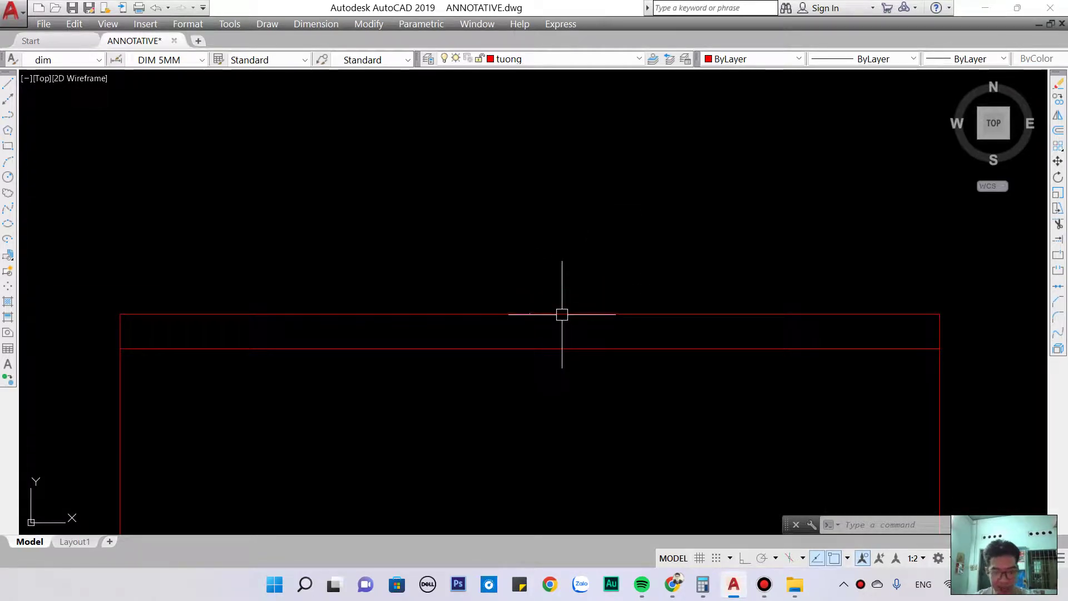
text(d)
key(Return)
click(692, 262)
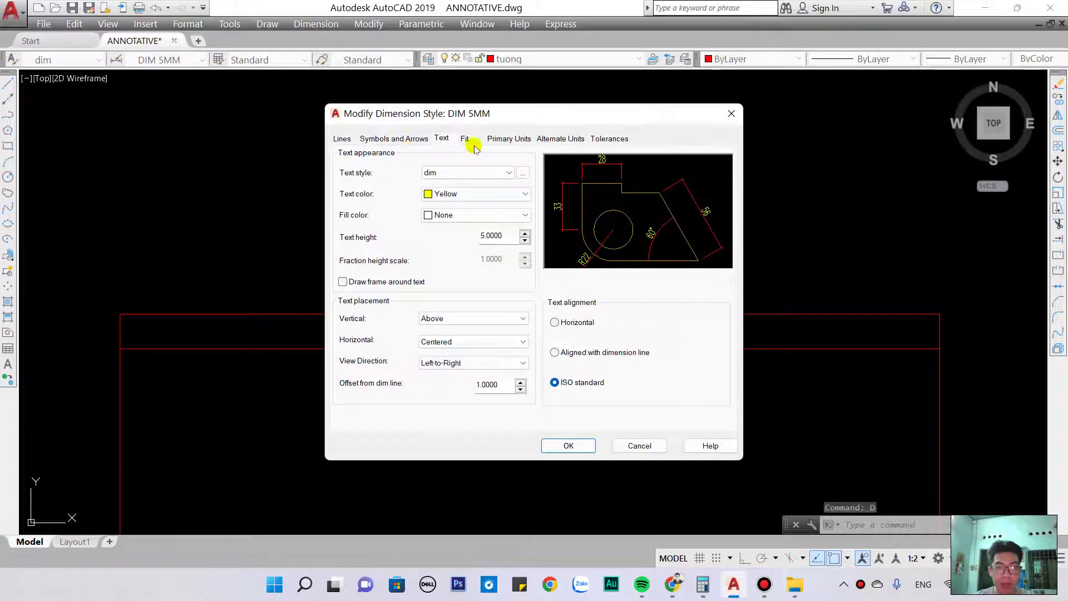
Step: Set DIM 5MM's overall scale to 100, save, and close the style manager
click(502, 139)
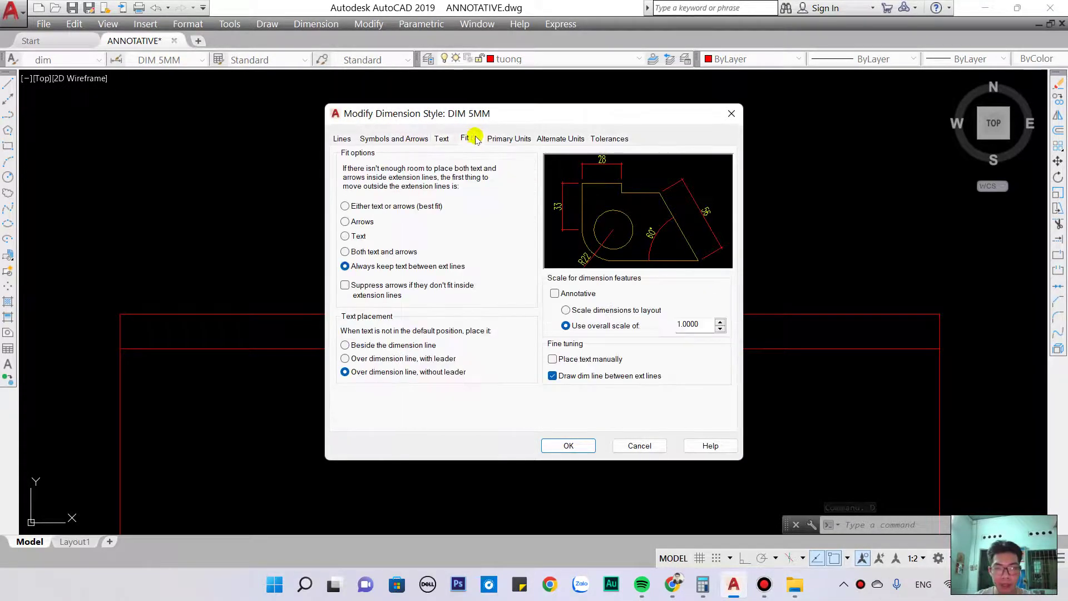
text(100)
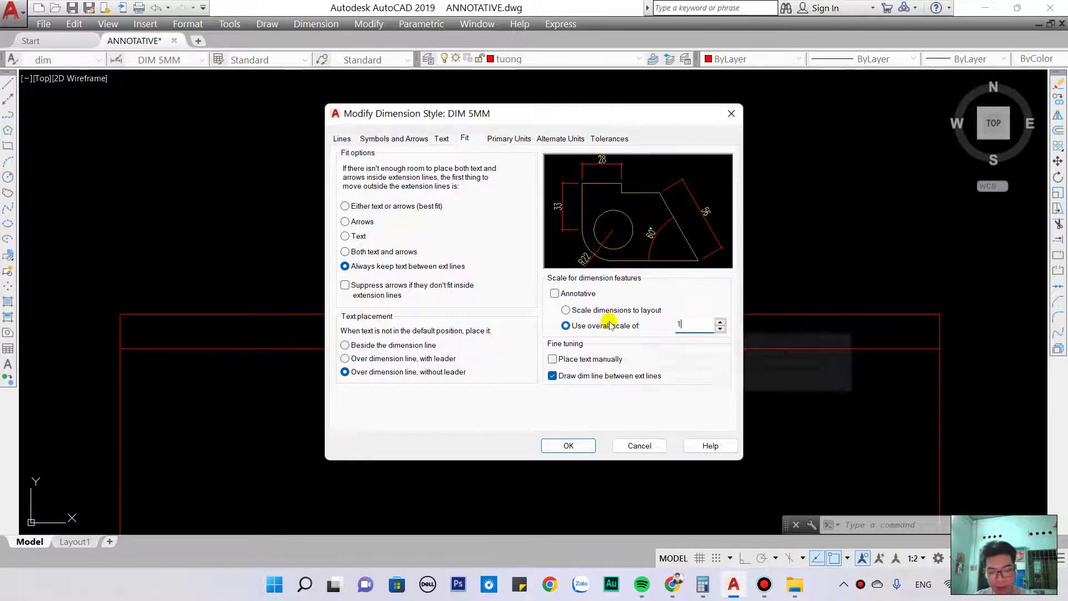
click(570, 444)
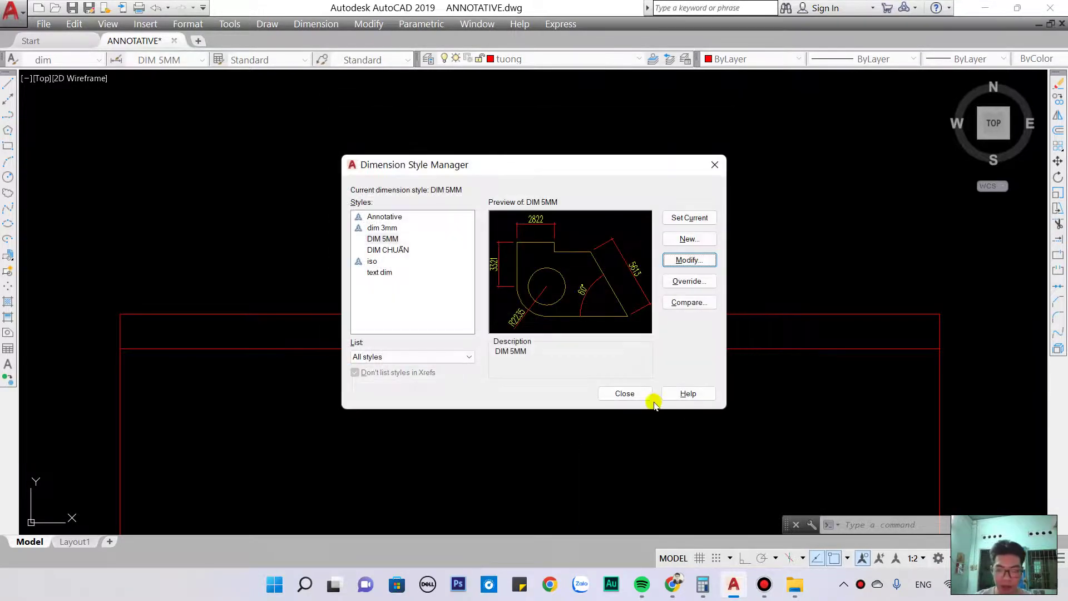
click(625, 393)
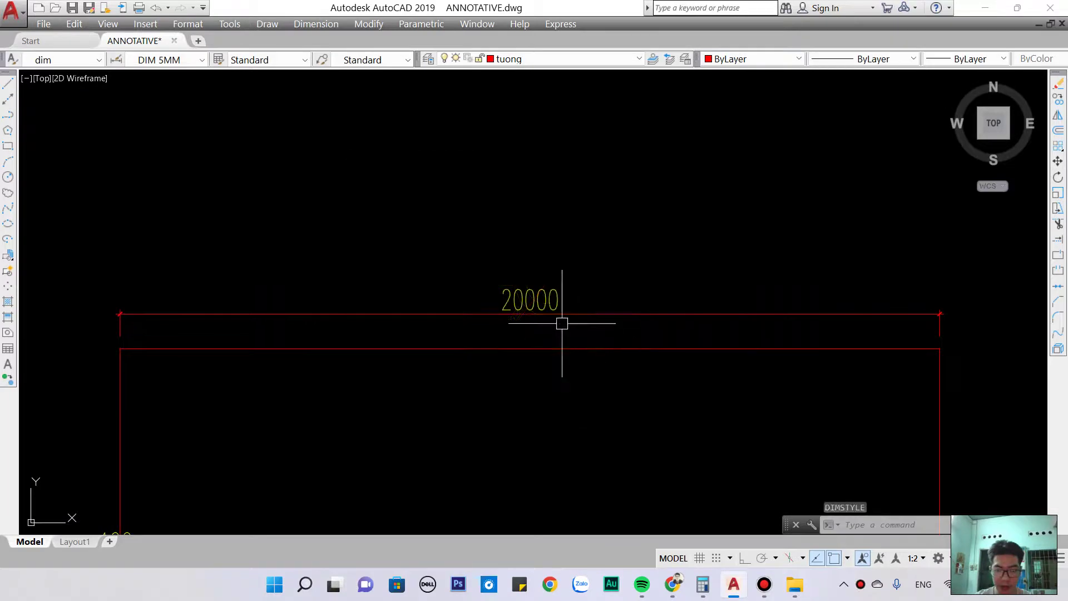
Step: Window-select the red rectangle together with its 20000 dimension
scroll(563, 321, down, 4)
scroll(553, 315, up, 6)
scroll(578, 315, down, 4)
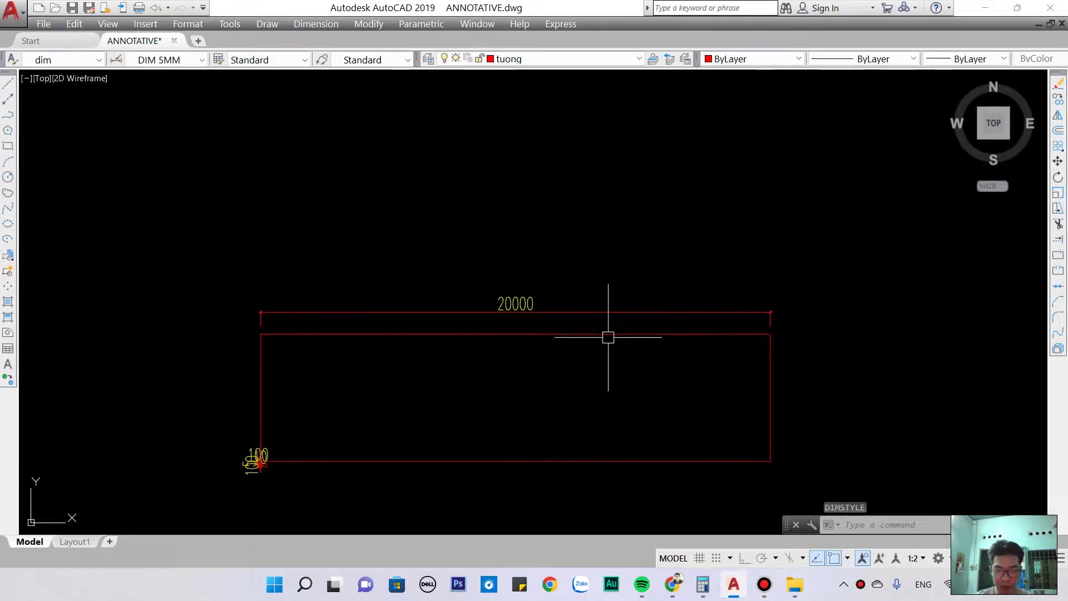
click(787, 245)
click(618, 389)
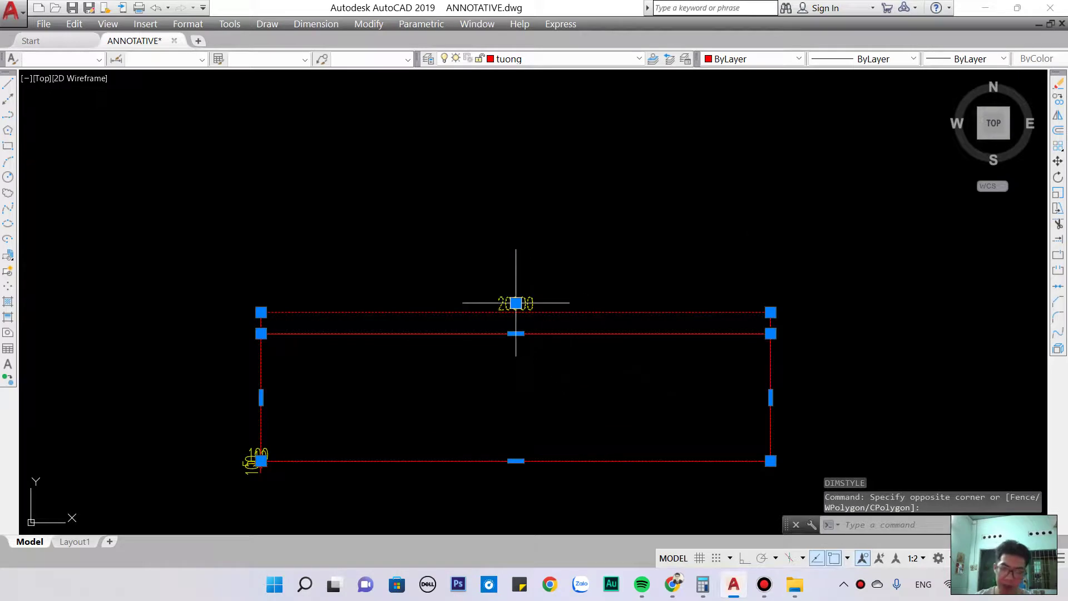
scroll(515, 303, up, 4)
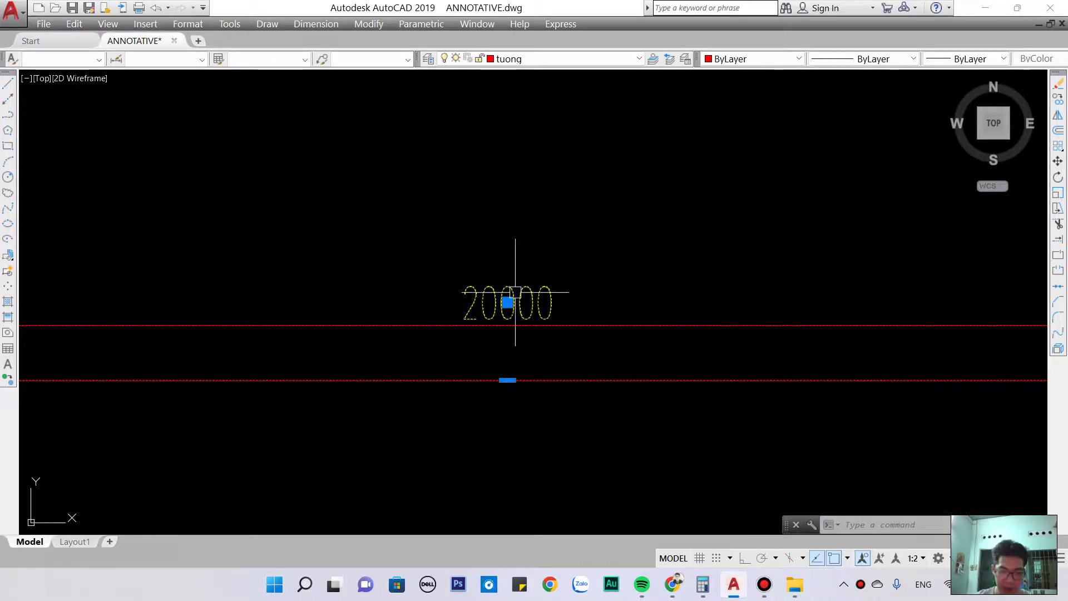
scroll(547, 341, down, 4)
scroll(531, 345, up, 2)
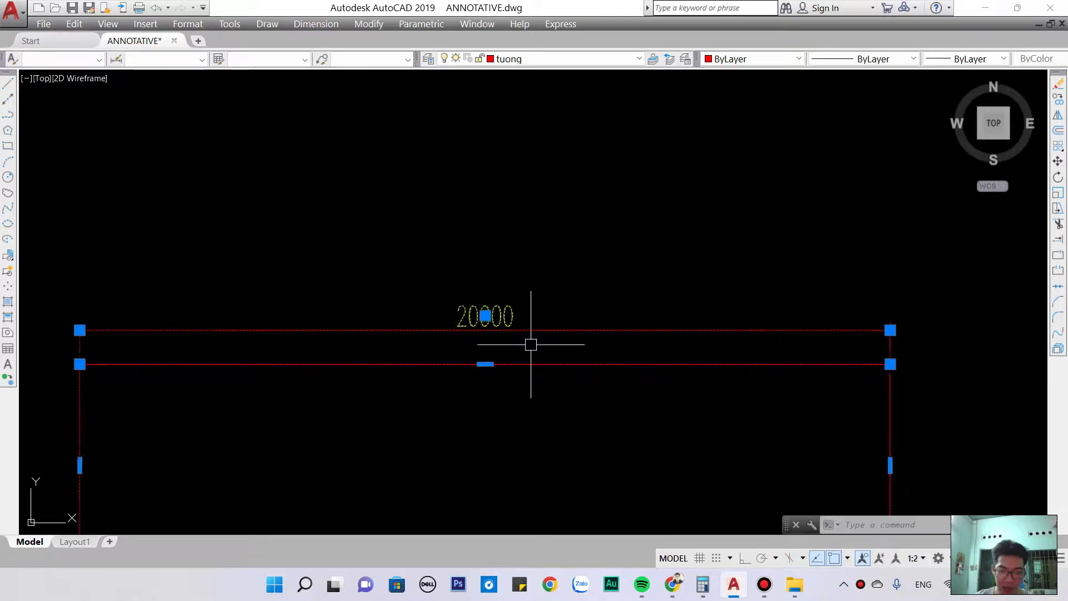
scroll(531, 344, up, 2)
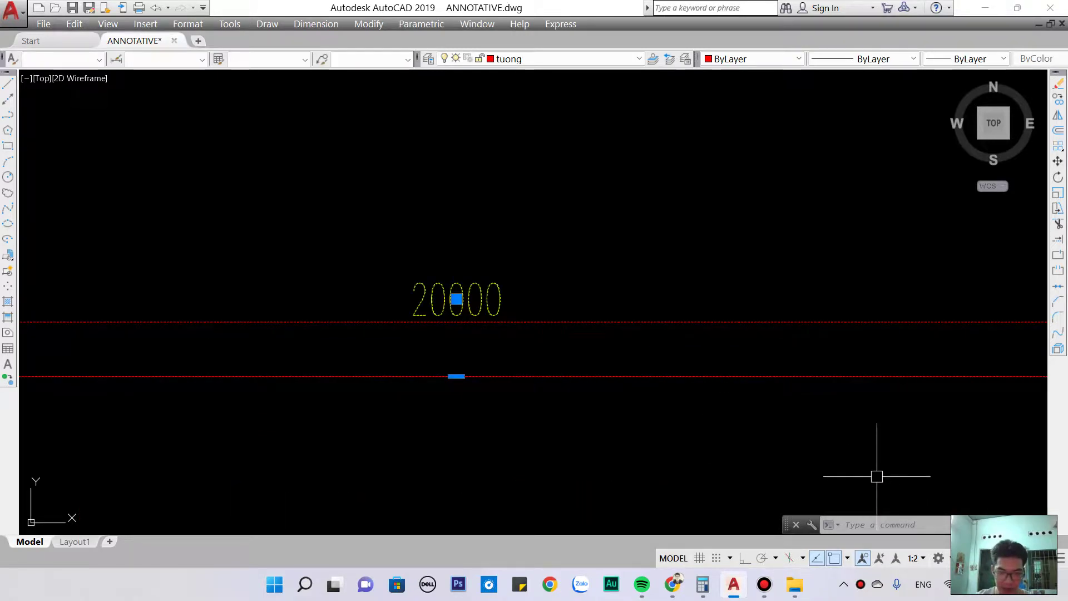
Step: Cancel a stray selection window and change the annotation scale from 1:2 to 1:8
click(915, 557)
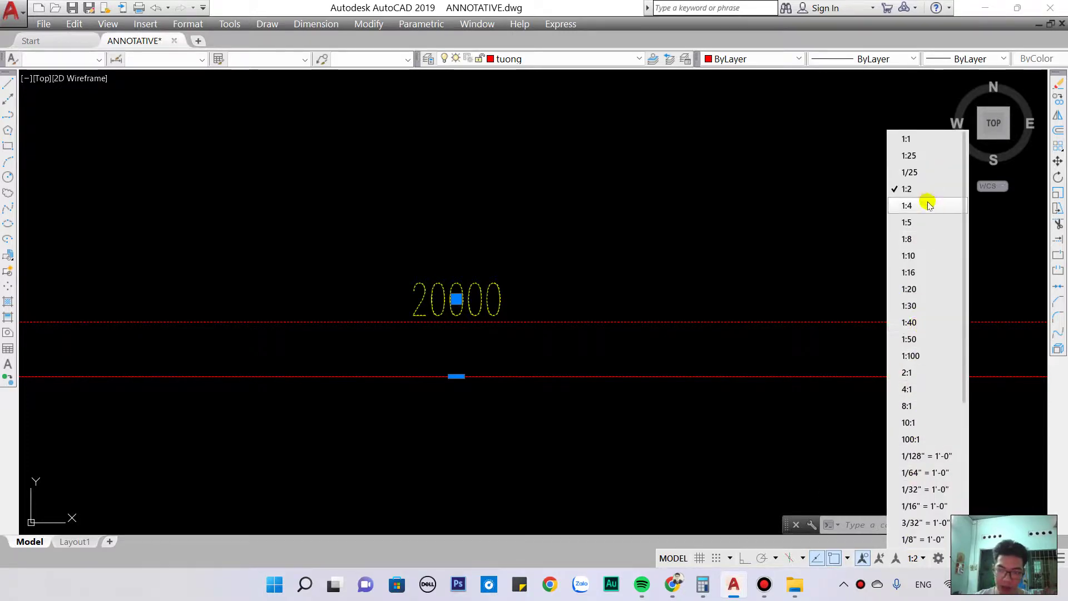
click(907, 189)
click(574, 289)
key(Escape)
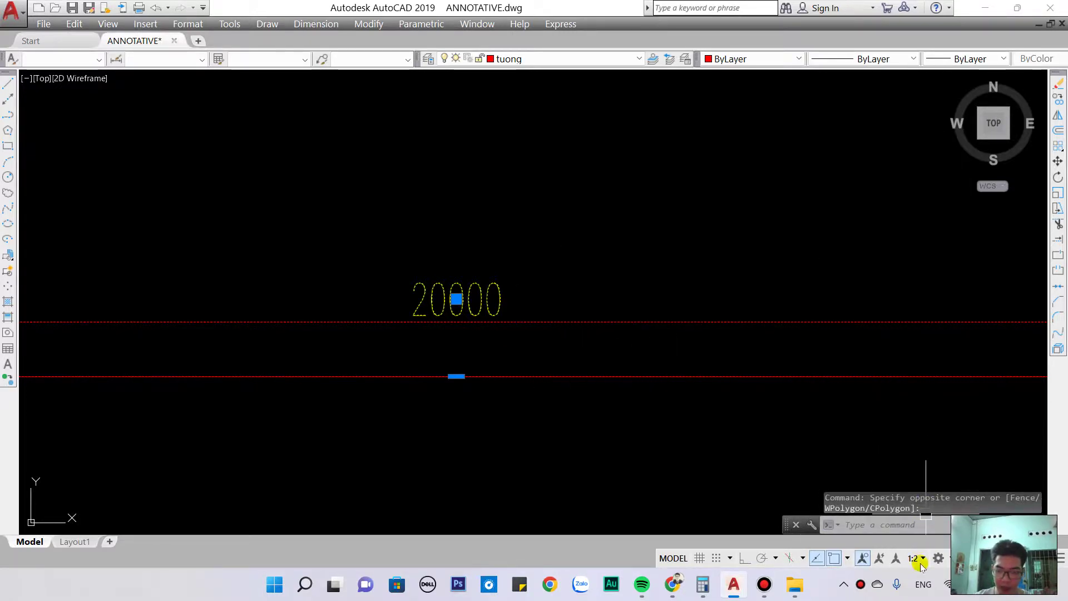
click(915, 558)
click(907, 239)
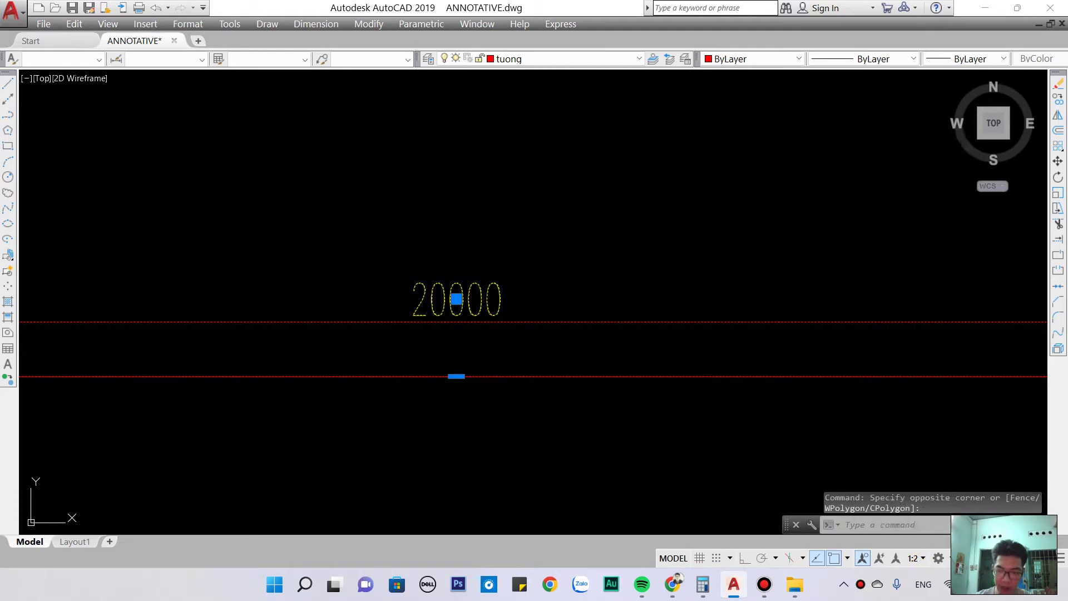
Step: Try annotation scales 1/25 and 1:10, settle on 1:5, and pan the rectangle into view
click(916, 558)
click(910, 172)
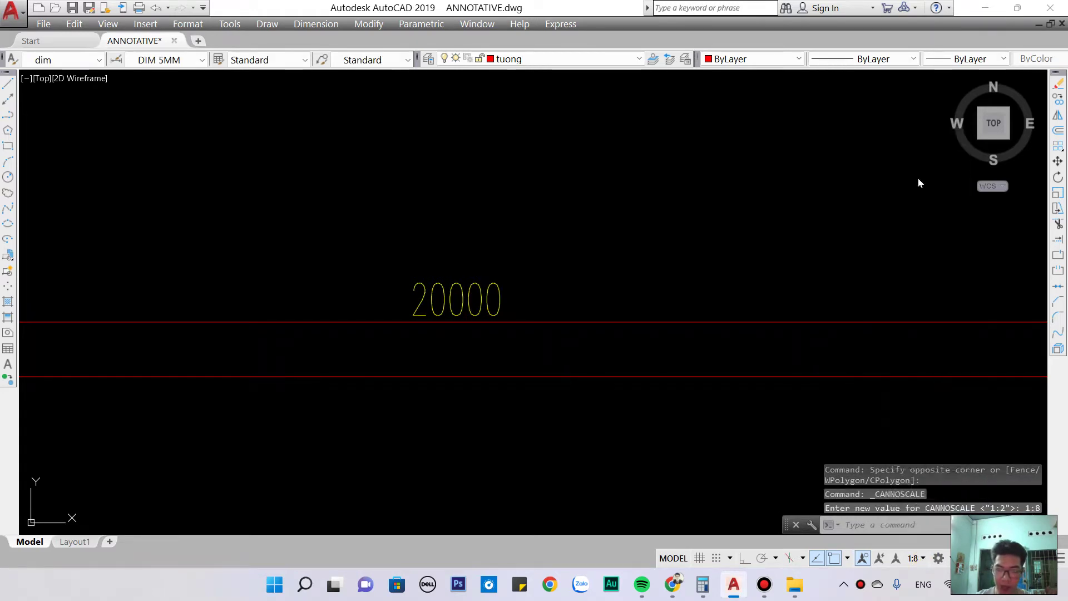
click(913, 559)
click(906, 256)
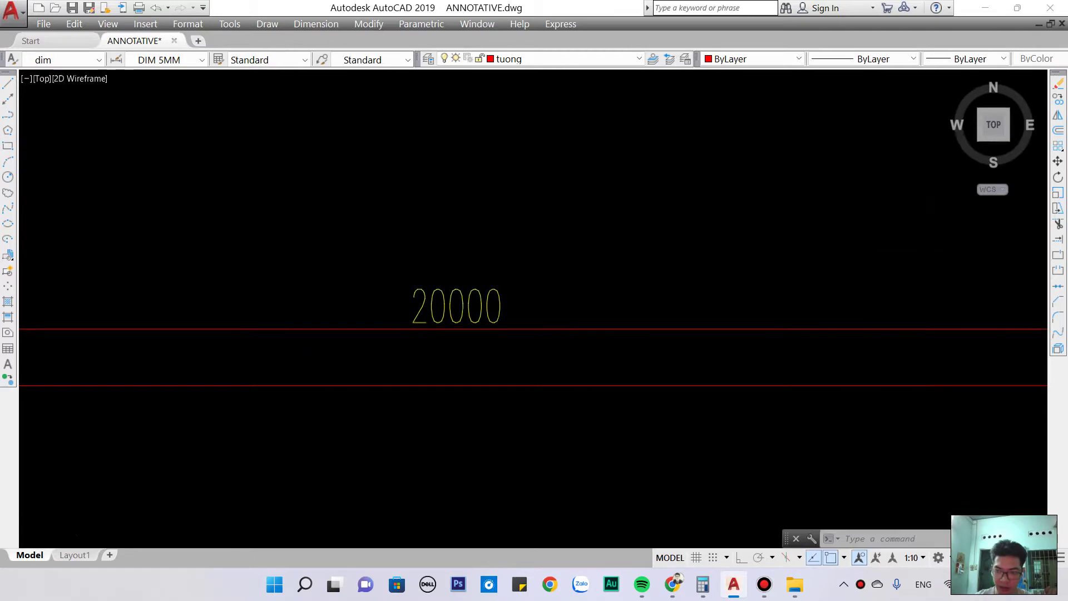
click(913, 558)
click(910, 222)
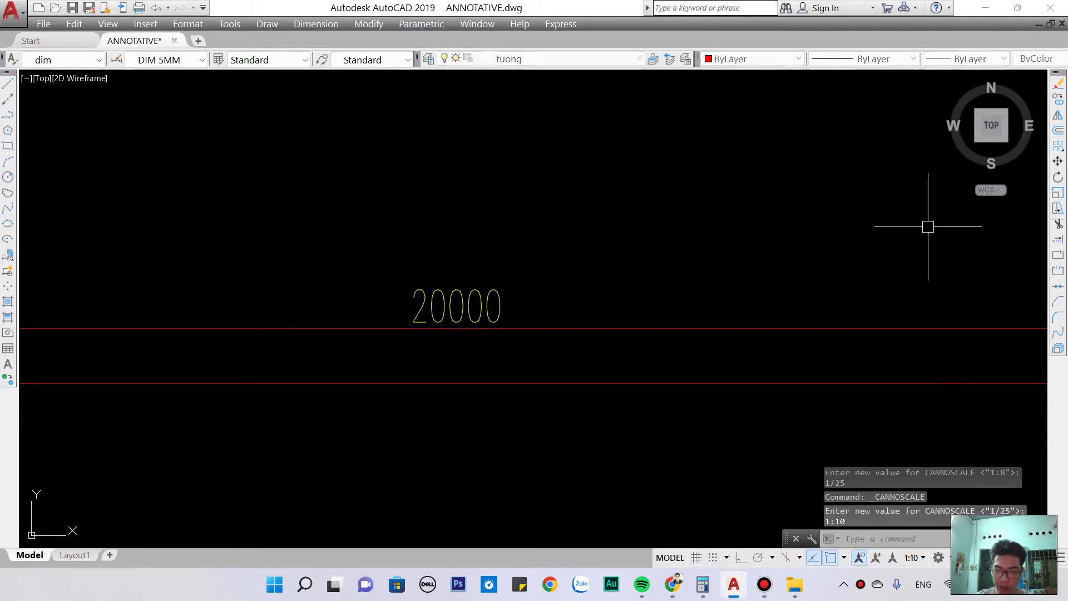
scroll(500, 289, down, 4)
middle_drag(497, 397, 533, 363)
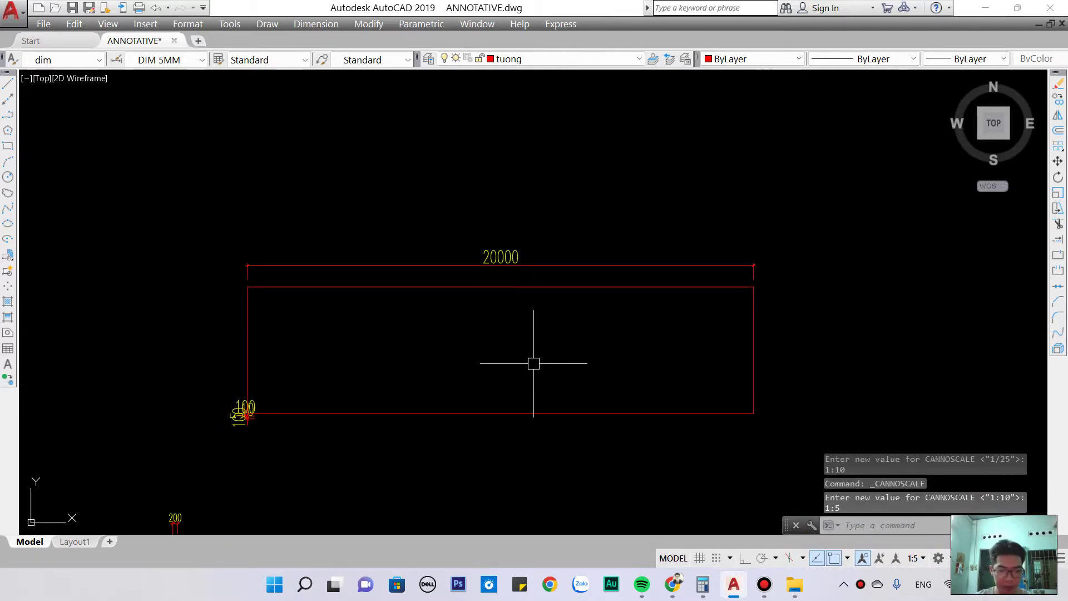